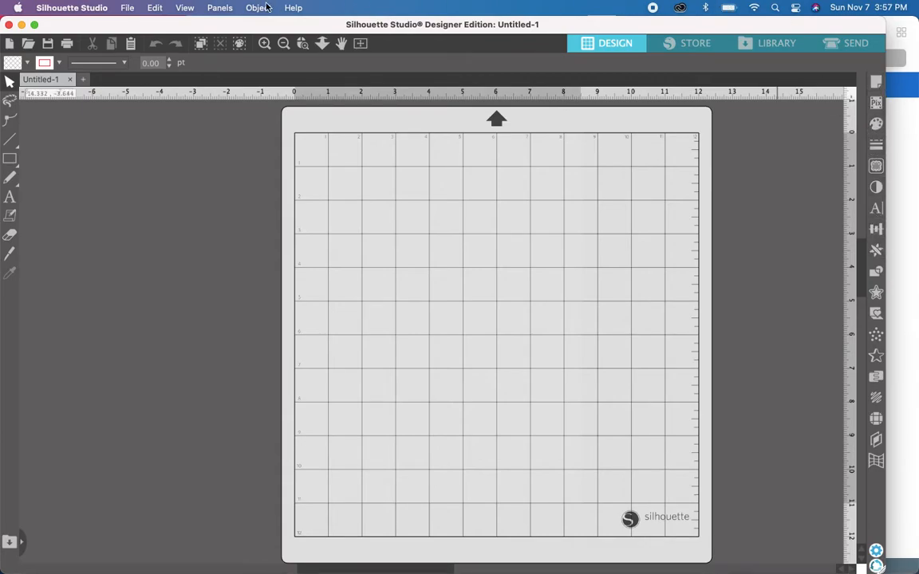
pyautogui.click(230, 10)
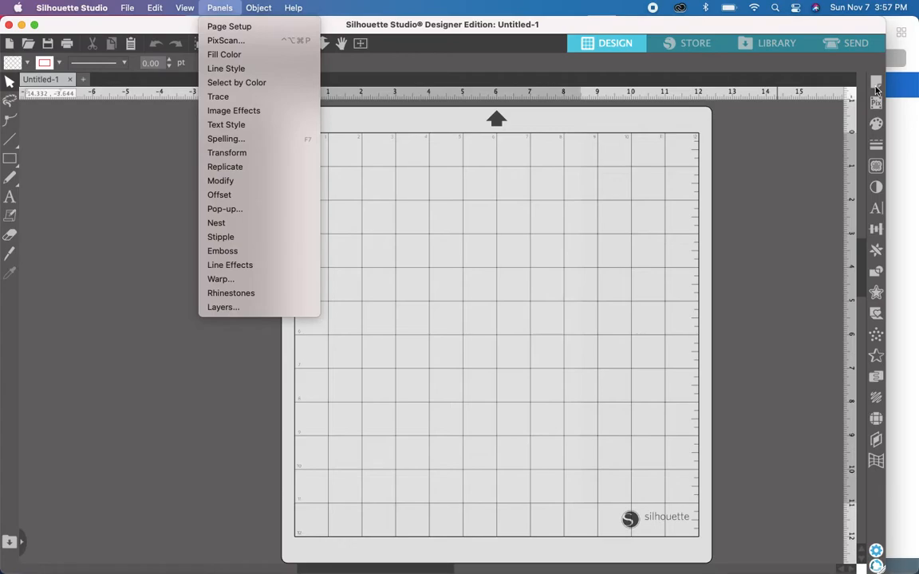
pyautogui.click(782, 180)
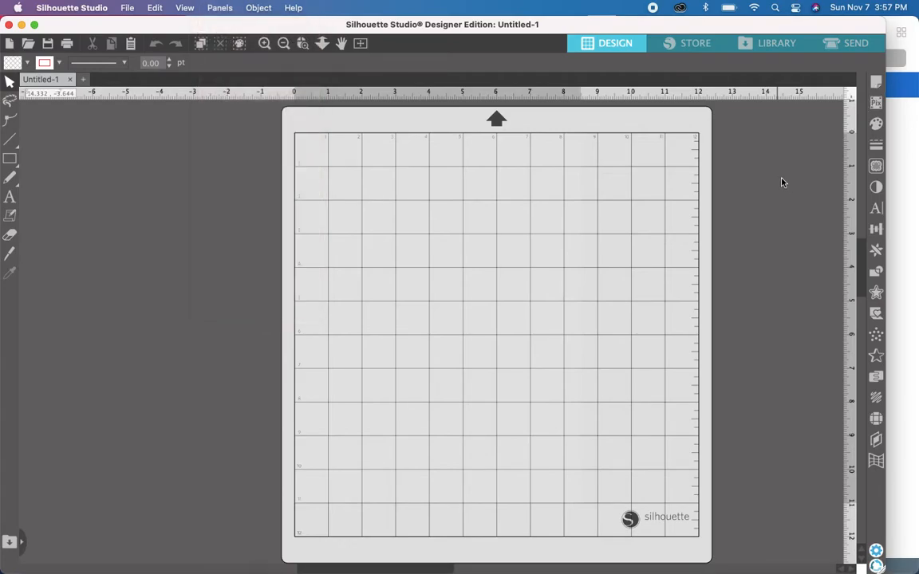
pyautogui.click(129, 10)
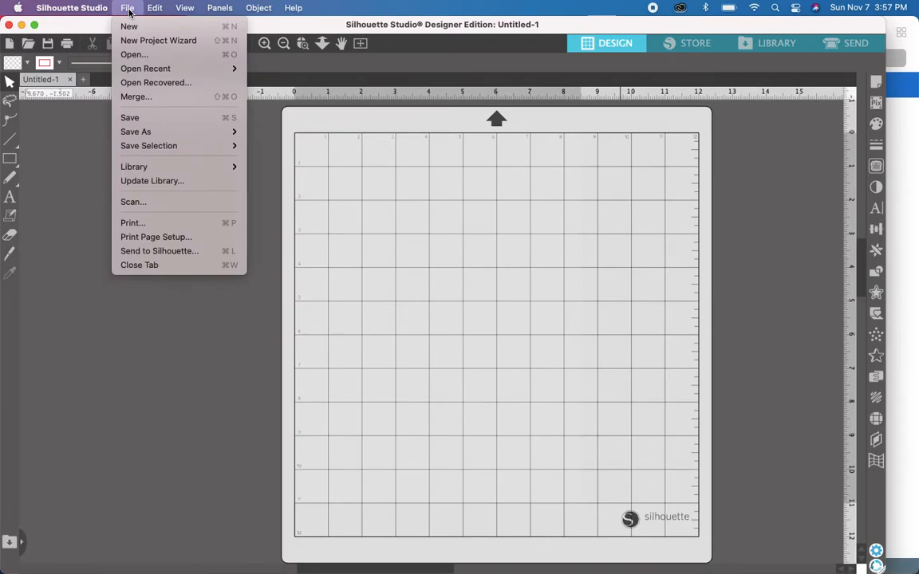
pyautogui.moveTo(157, 10)
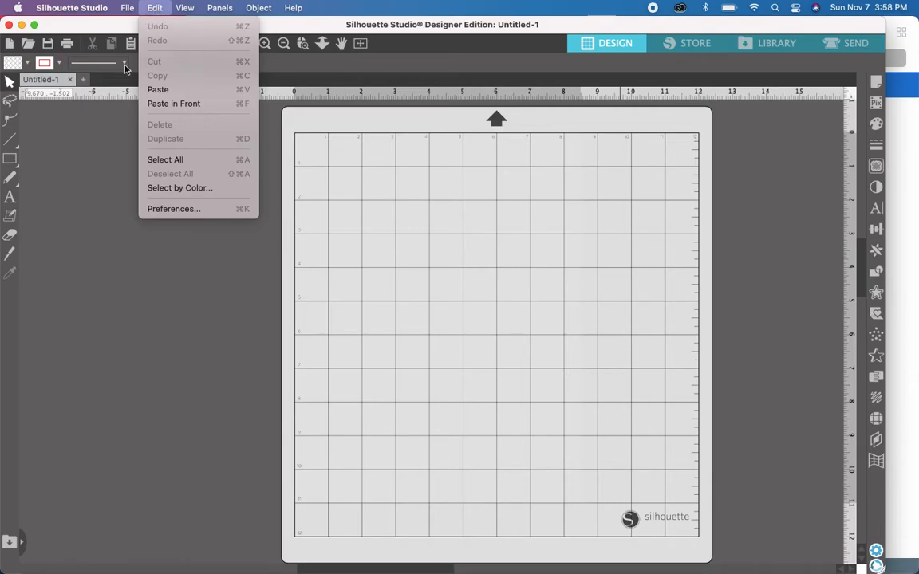
pyautogui.click(87, 207)
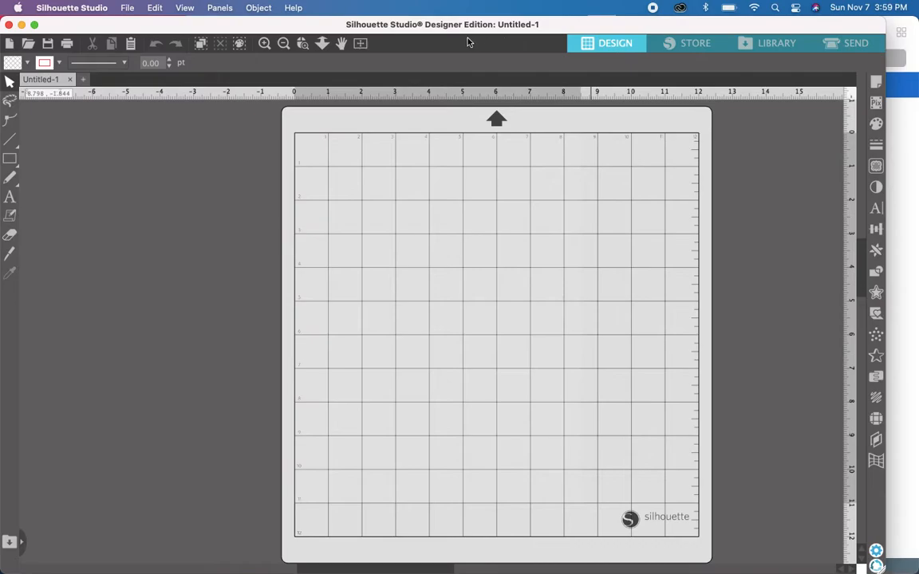
# Search this Mac for "ornament" and open the "ornament template" image from Downloads.
pyautogui.click(27, 44)
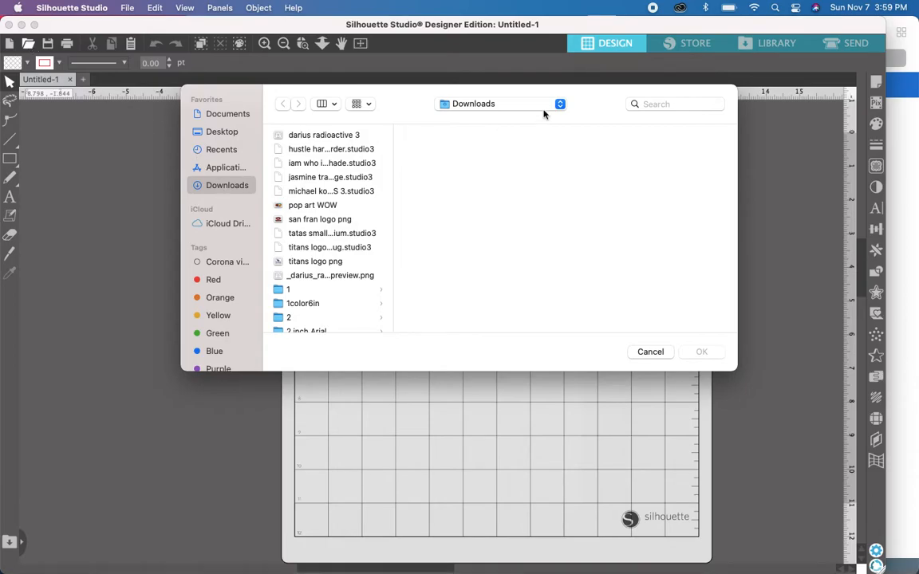
pyautogui.click(679, 105)
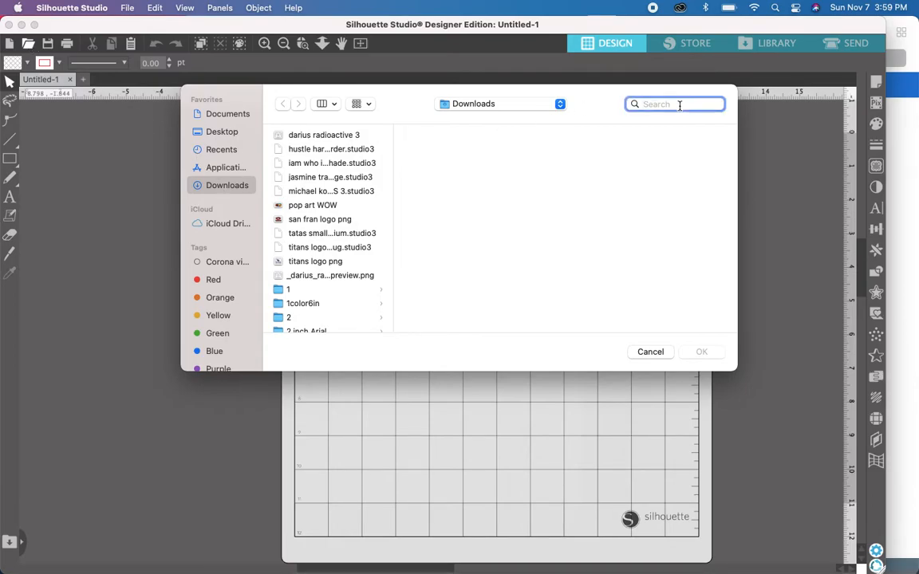
pyautogui.write('ornament')
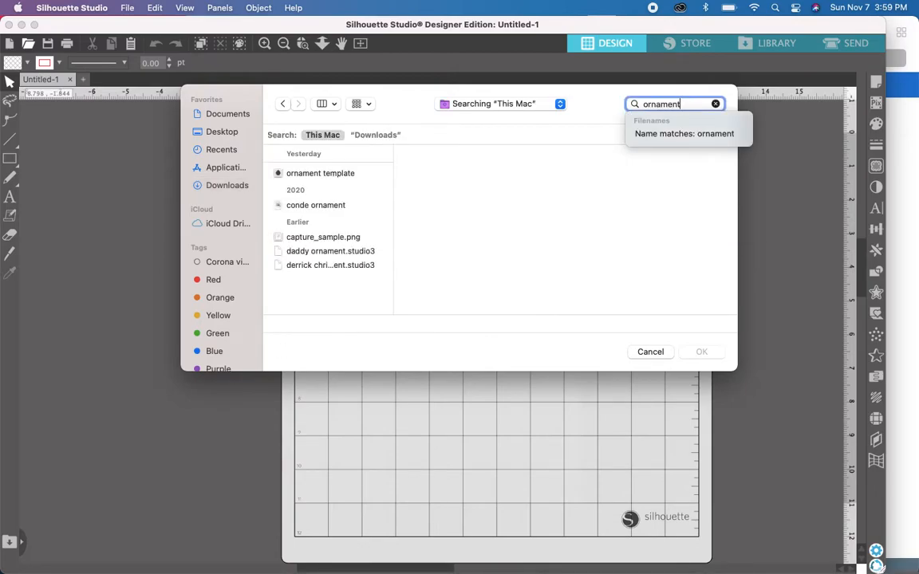
pyautogui.click(337, 174)
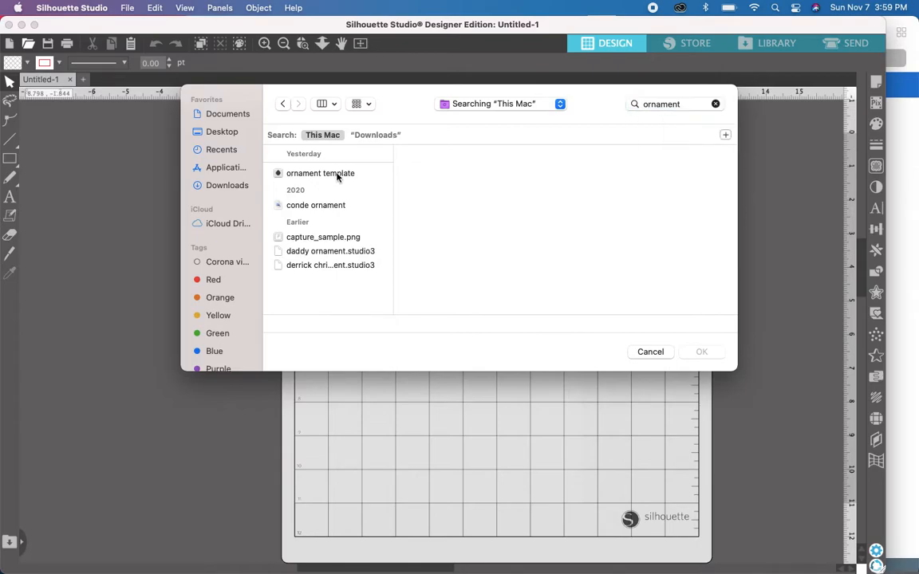
pyautogui.click(337, 175)
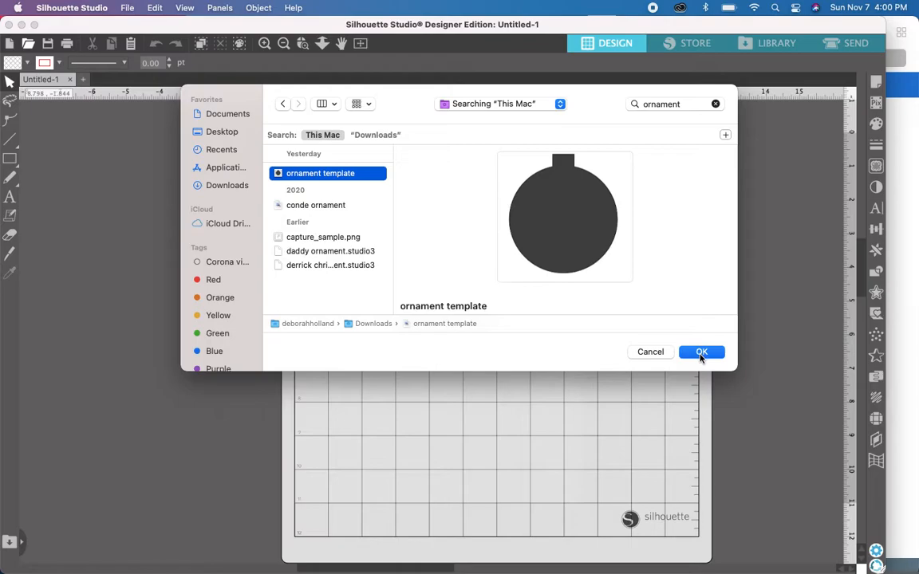
pyautogui.click(701, 353)
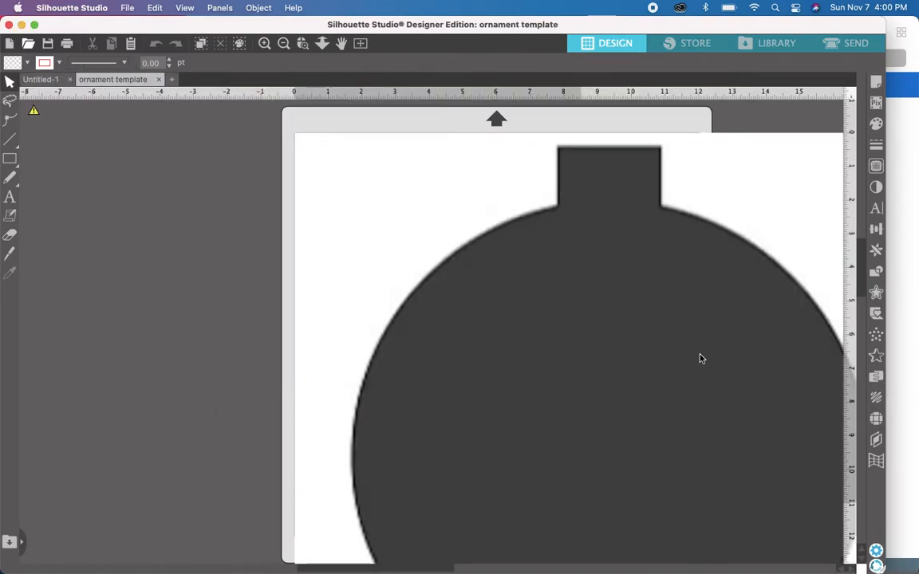
# Scale the ornament image down to about 5.6 by 5.4 in and place it near the top of the cutting mat.
pyautogui.click(550, 140)
pyautogui.moveTo(638, 317); pyautogui.dragTo(501, 303)
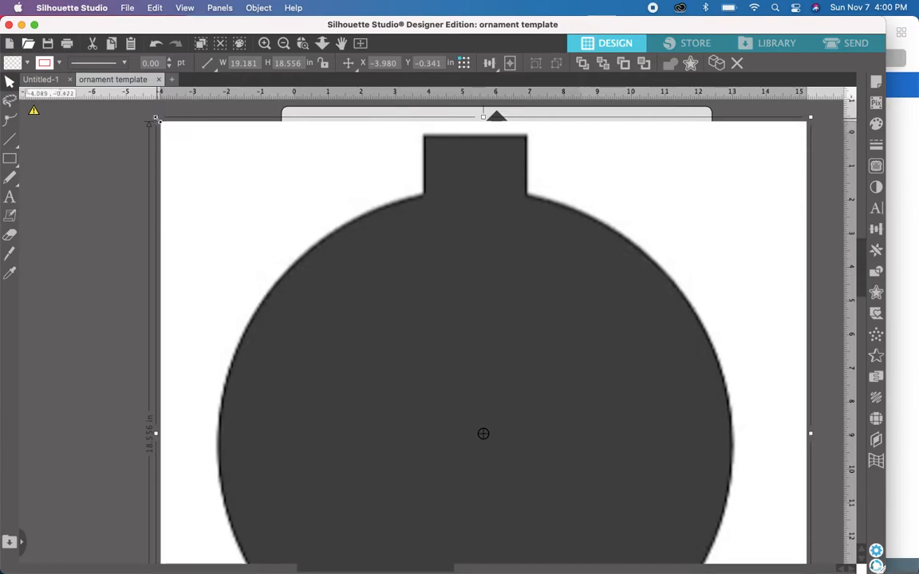
pyautogui.moveTo(157, 118); pyautogui.dragTo(432, 321)
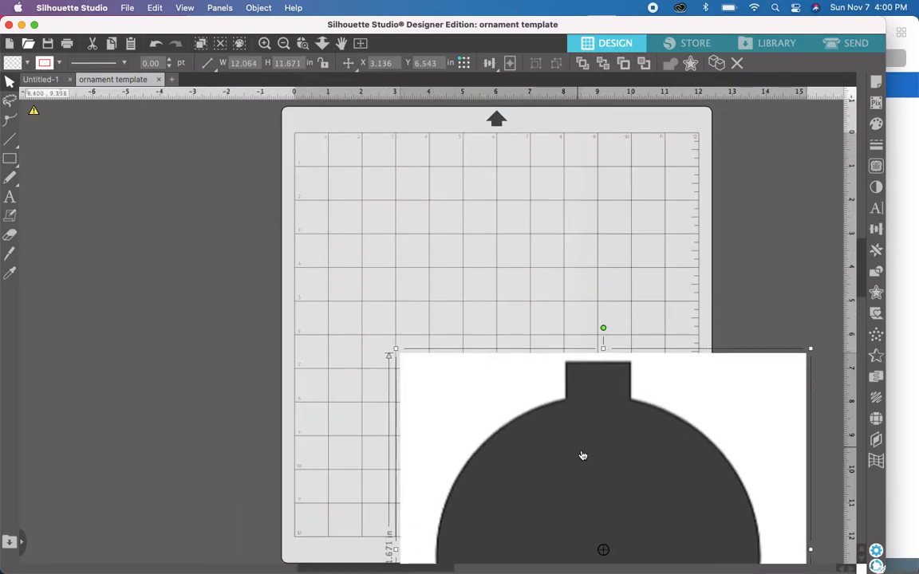
pyautogui.moveTo(580, 449); pyautogui.dragTo(479, 249)
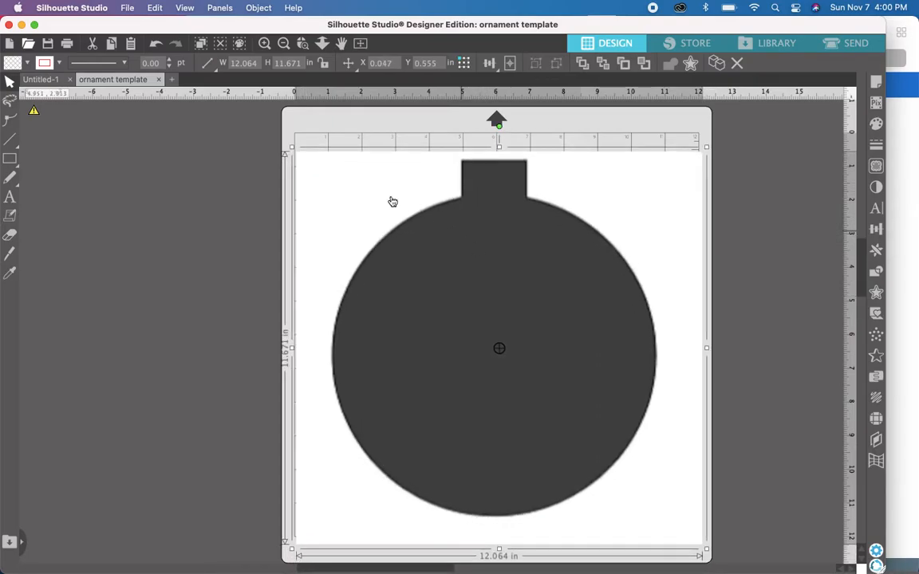
pyautogui.moveTo(294, 147); pyautogui.dragTo(343, 197)
pyautogui.moveTo(431, 257); pyautogui.dragTo(520, 358)
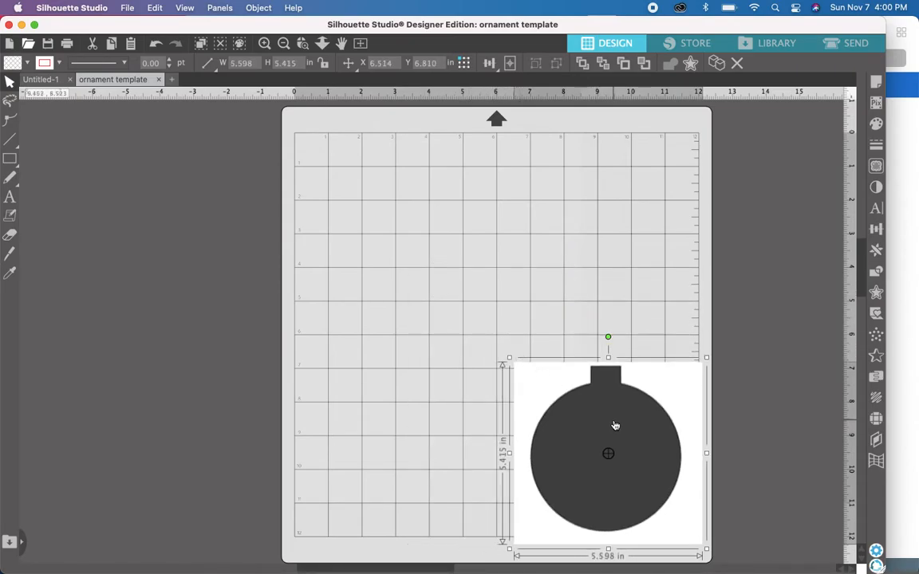
pyautogui.moveTo(615, 426); pyautogui.dragTo(481, 214)
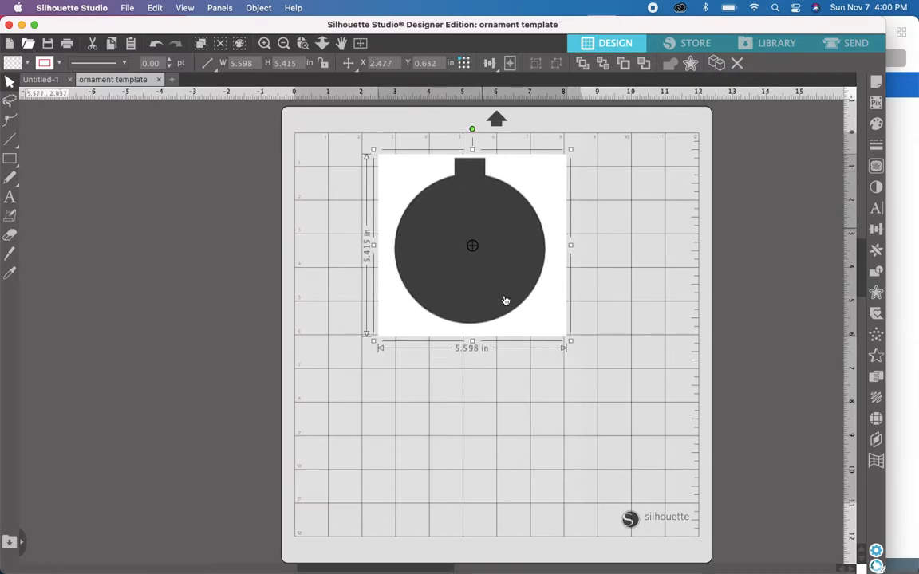
pyautogui.click(497, 378)
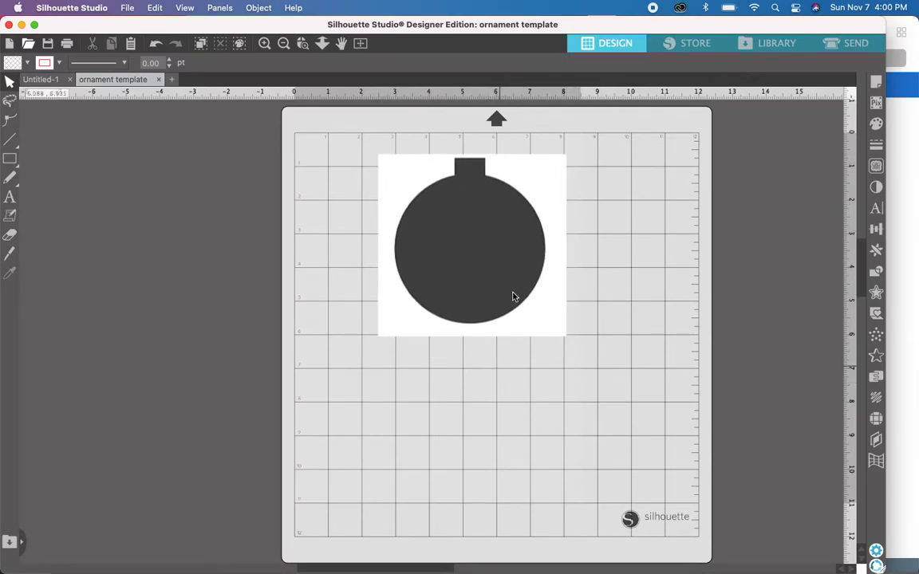
pyautogui.moveTo(513, 282); pyautogui.dragTo(510, 266)
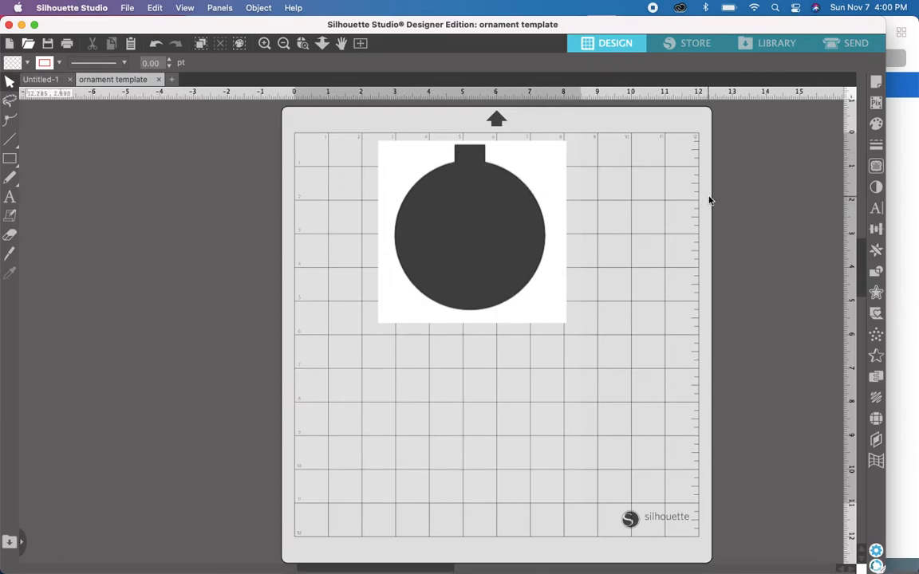
# Select the whole ornament image as the trace area and apply Trace and Detach.
pyautogui.click(876, 168)
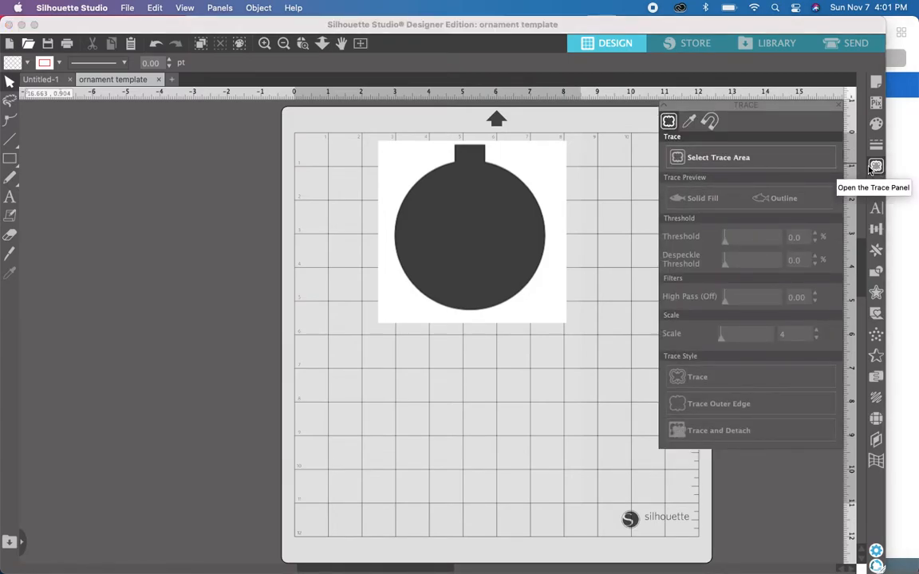
pyautogui.click(749, 158)
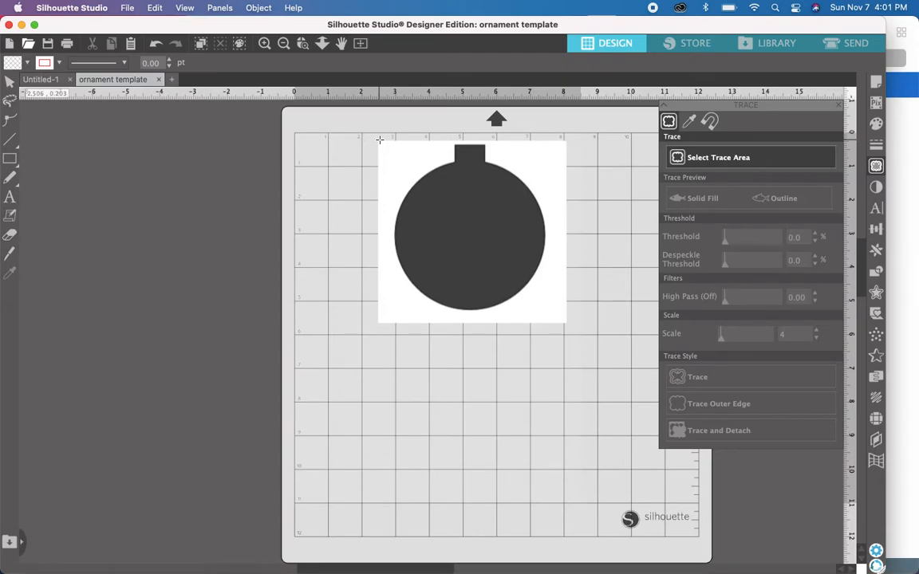
pyautogui.moveTo(380, 140)
pyautogui.mouseDown()
pyautogui.moveTo(428, 152)
pyautogui.moveTo(509, 194)
pyautogui.moveTo(572, 274)
pyautogui.moveTo(569, 328)
pyautogui.mouseUp()
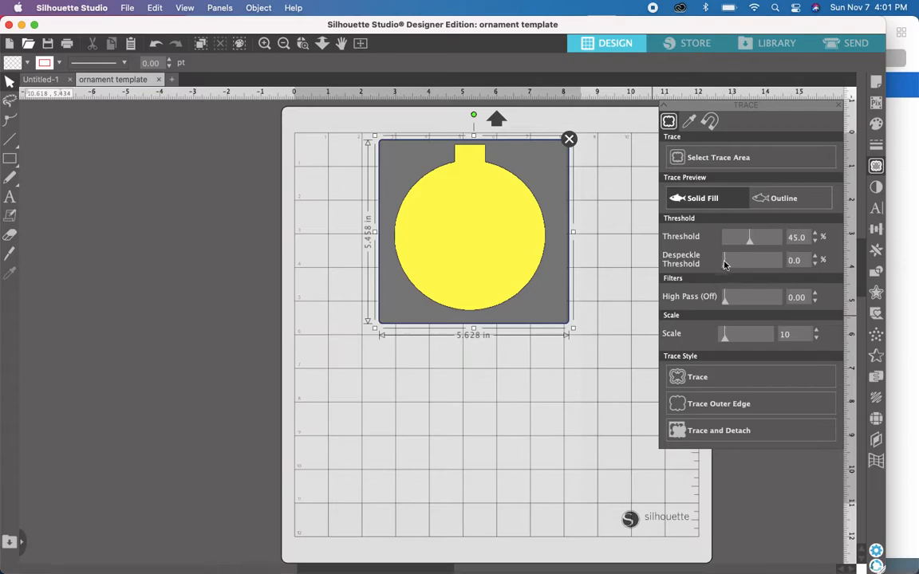
pyautogui.click(709, 431)
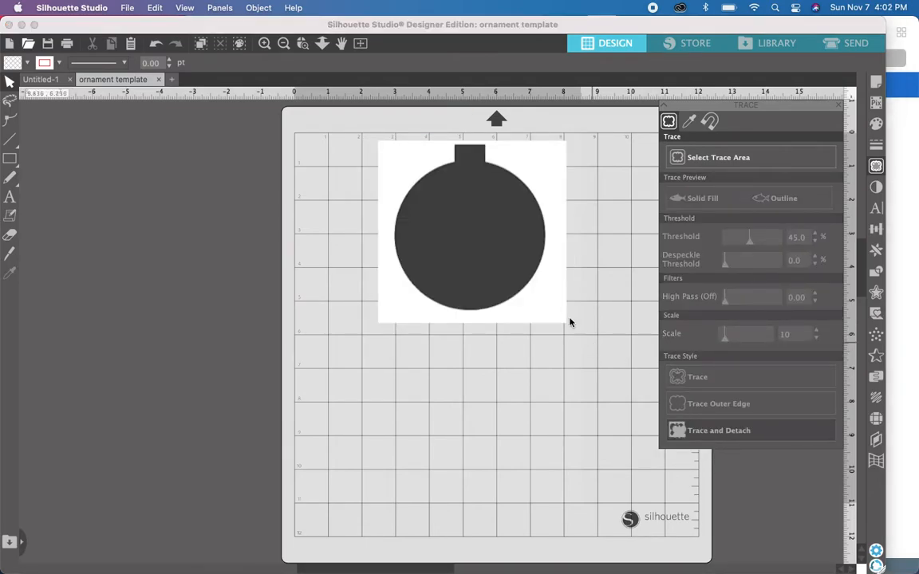
# Move the leftover white background image off the mat and delete it.
pyautogui.moveTo(558, 313)
pyautogui.mouseDown()
pyautogui.moveTo(550, 332)
pyautogui.moveTo(460, 363)
pyautogui.moveTo(236, 310)
pyautogui.mouseUp()
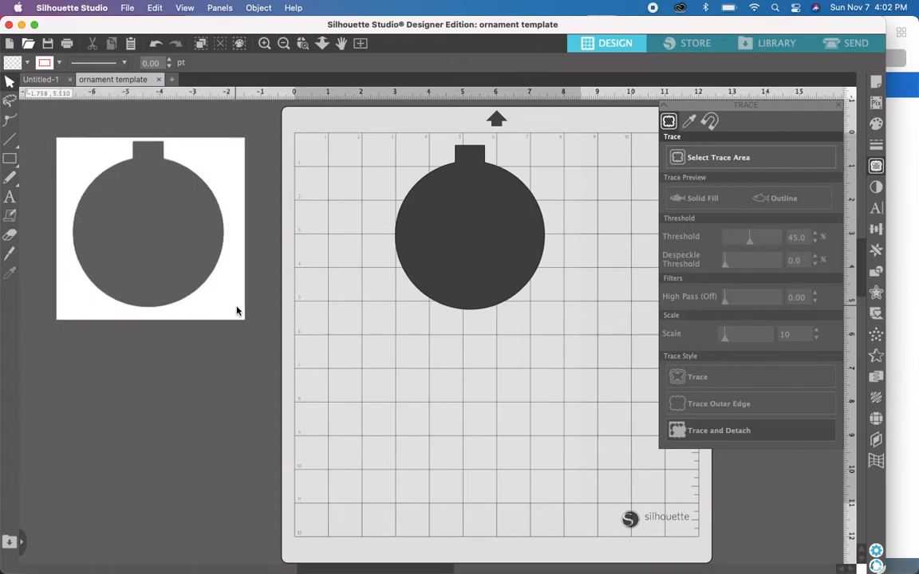
pyautogui.click(244, 323)
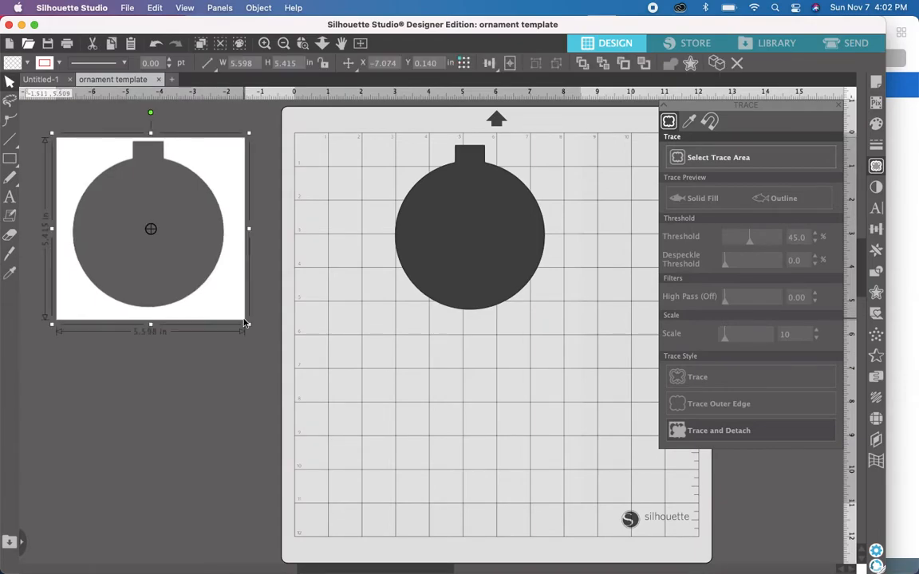
pyautogui.click(155, 8)
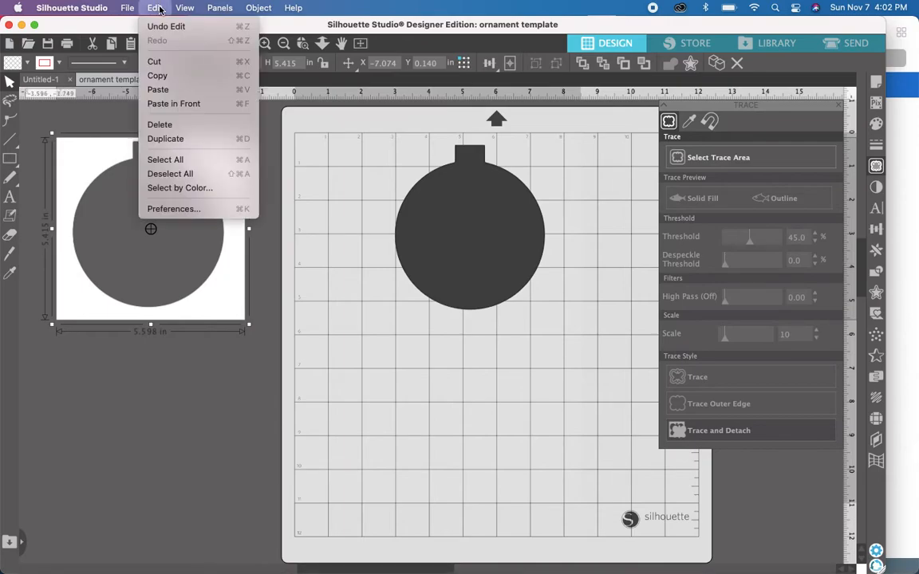
pyautogui.click(158, 125)
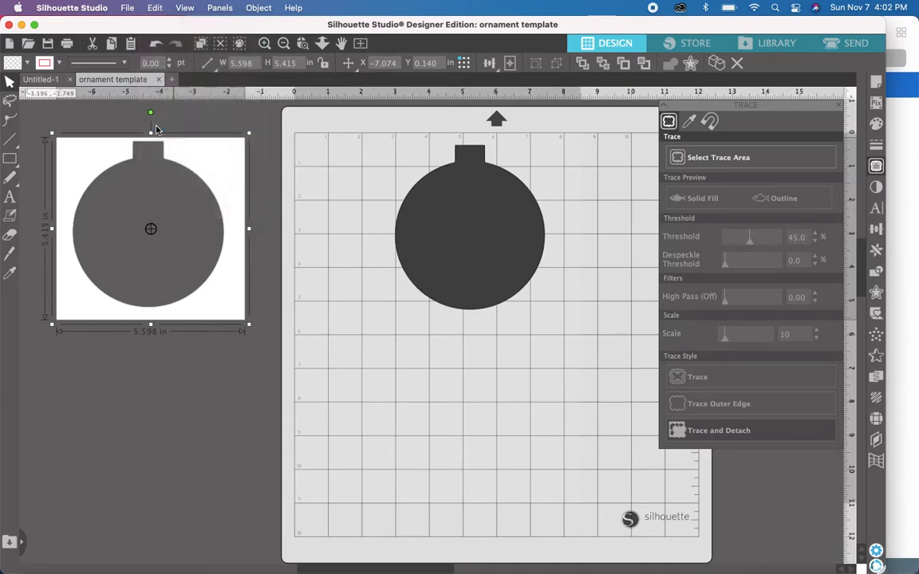
# Resize the detached ornament shape to 3.0 in wide and 3.0 in high.
pyautogui.click(471, 227)
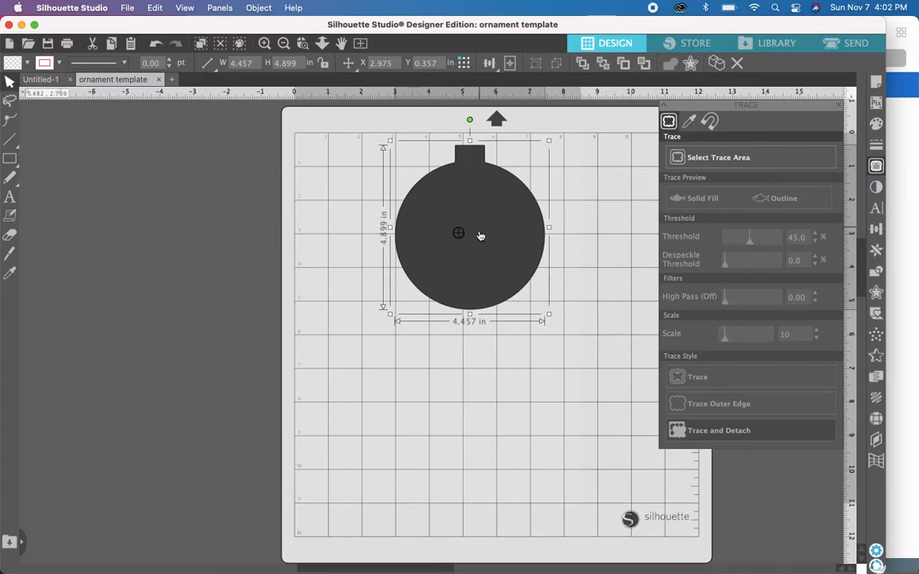
pyautogui.click(490, 351)
pyautogui.click(492, 252)
pyautogui.click(256, 63)
pyautogui.press('BackSpace')
pyautogui.press('BackSpace')
pyautogui.press('BackSpace')
pyautogui.press('BackSpace')
pyautogui.press('BackSpace')
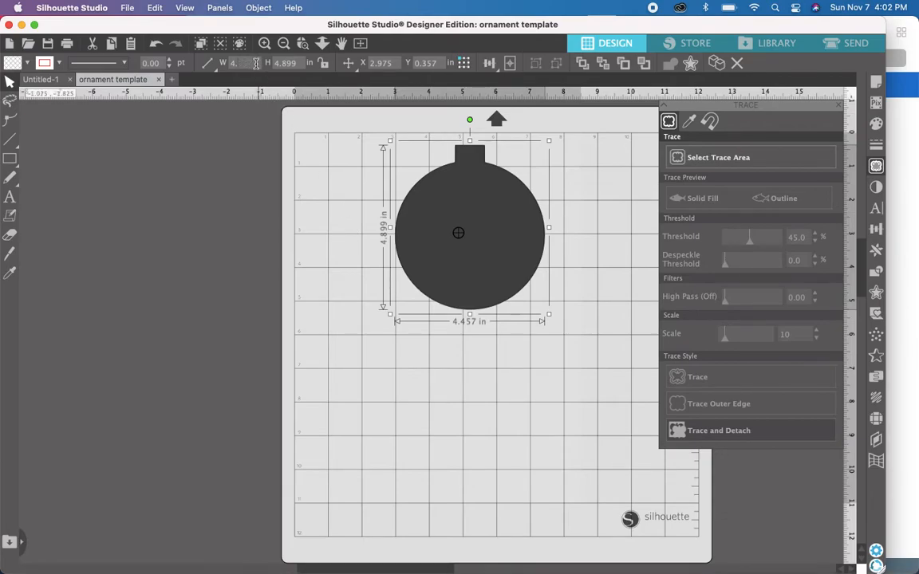
pyautogui.write('3.0')
pyautogui.press('Tab')
pyautogui.press('BackSpace')
pyautogui.write('3.0')
pyautogui.press('Return')
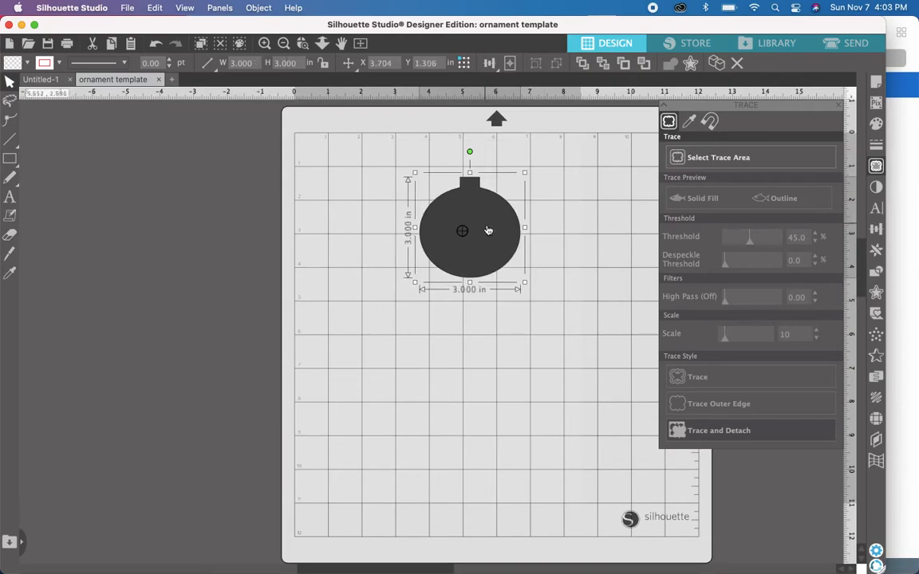
# Move the ornament to the upper-left area of the mat and close the trace settings.
pyautogui.moveTo(466, 225); pyautogui.dragTo(371, 203)
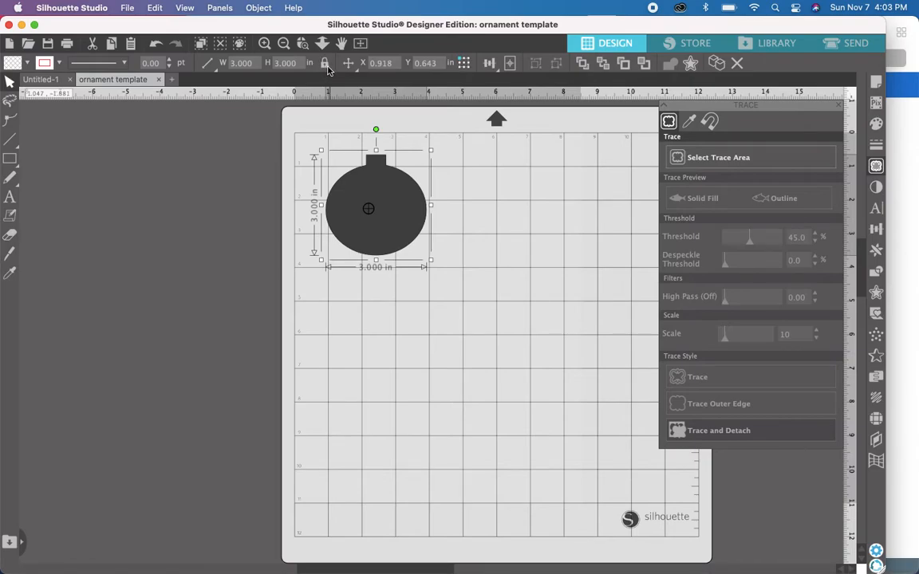
pyautogui.click(368, 318)
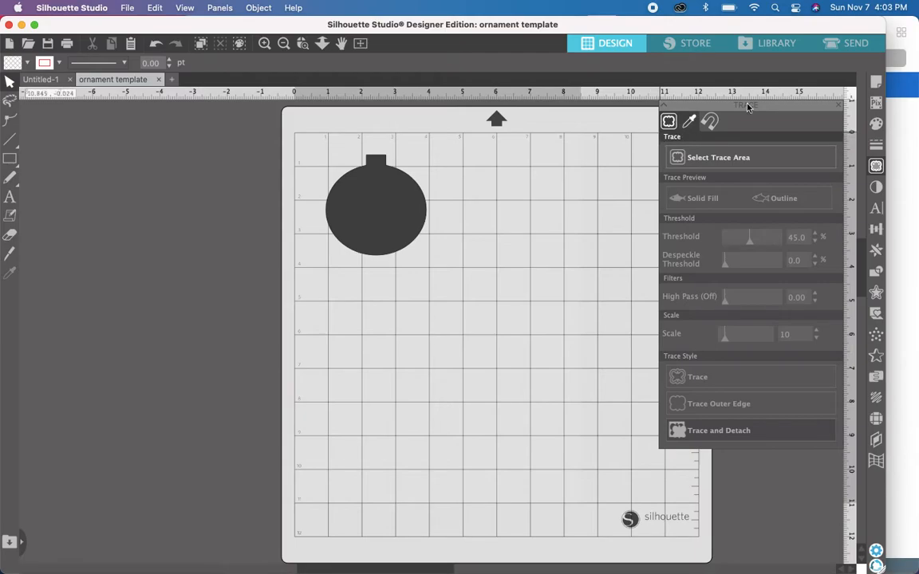
pyautogui.click(840, 112)
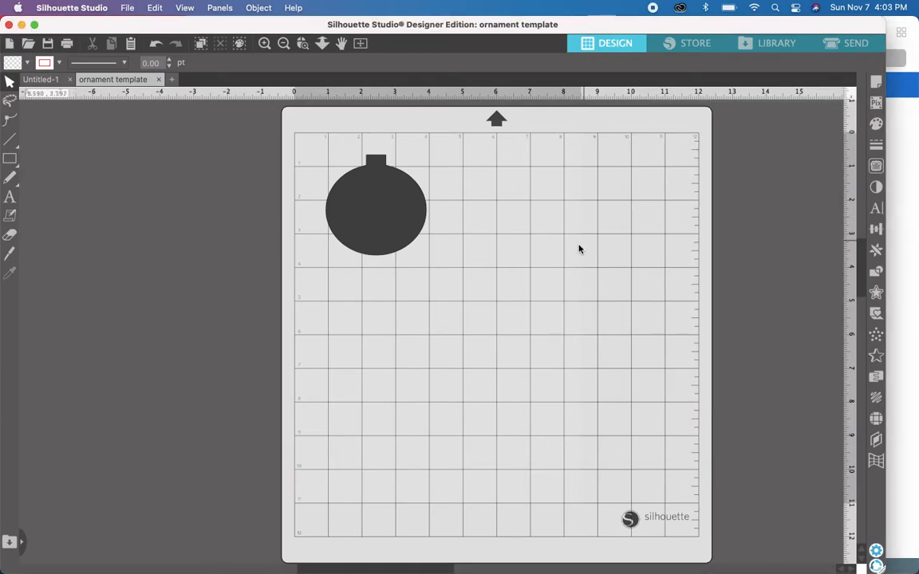
# Search for "daddy" and merge the photo "daddy and me maybe early 2000's" into the ornament document.
pyautogui.click(416, 235)
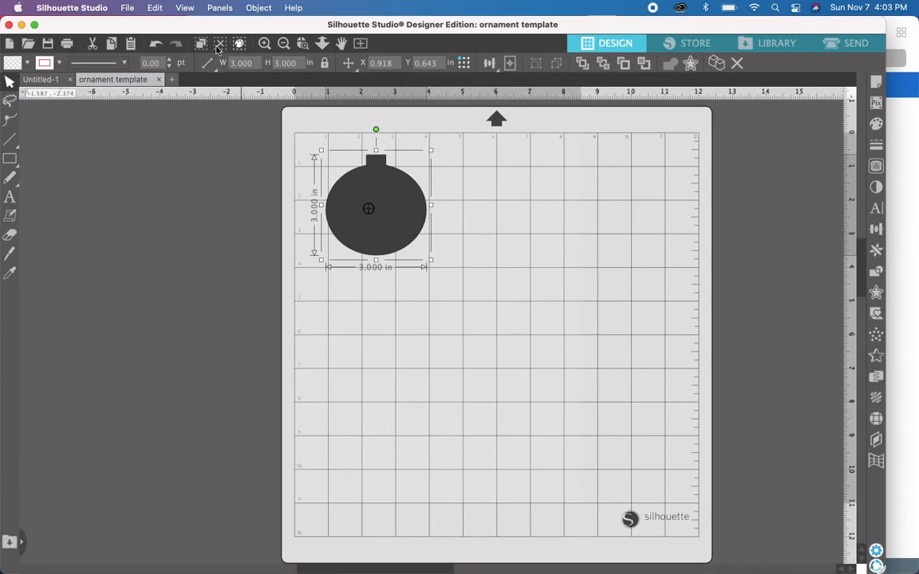
pyautogui.click(127, 8)
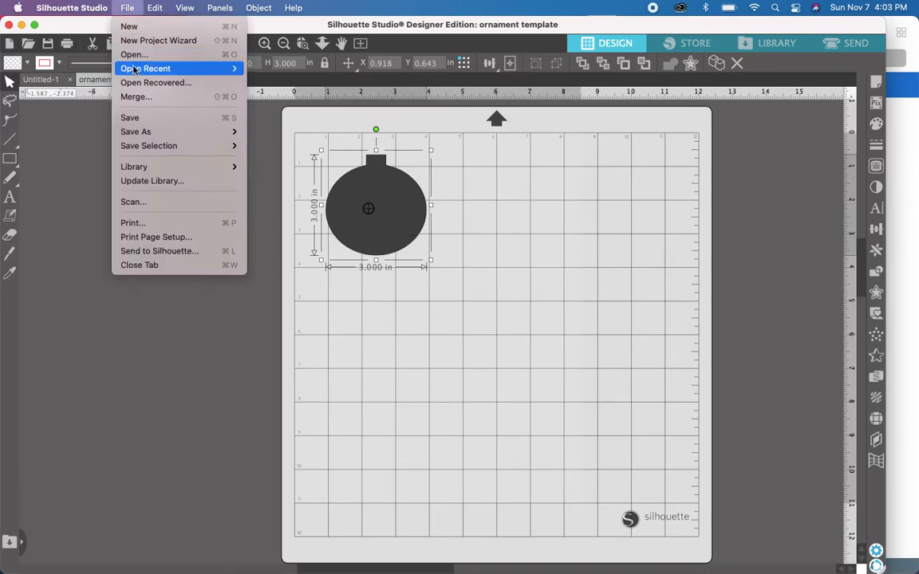
pyautogui.click(136, 96)
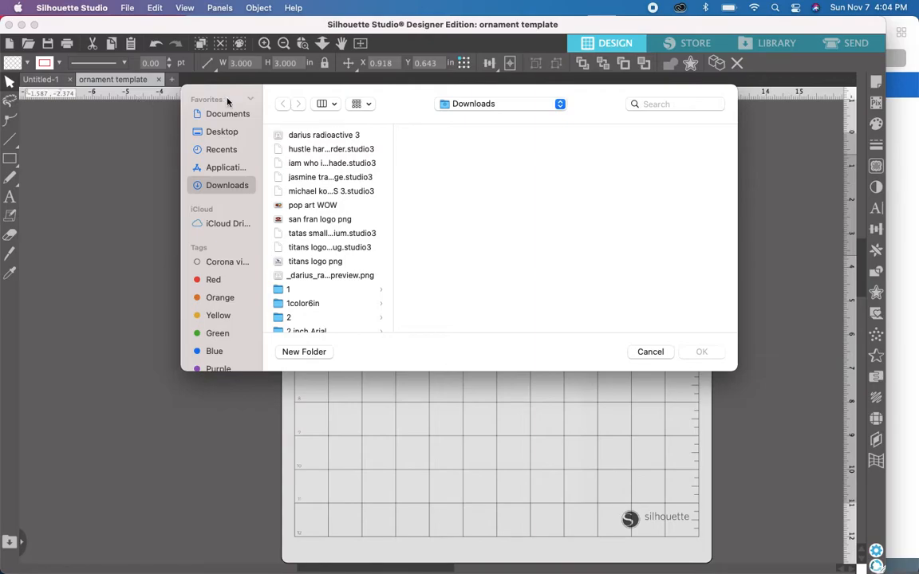
pyautogui.click(703, 105)
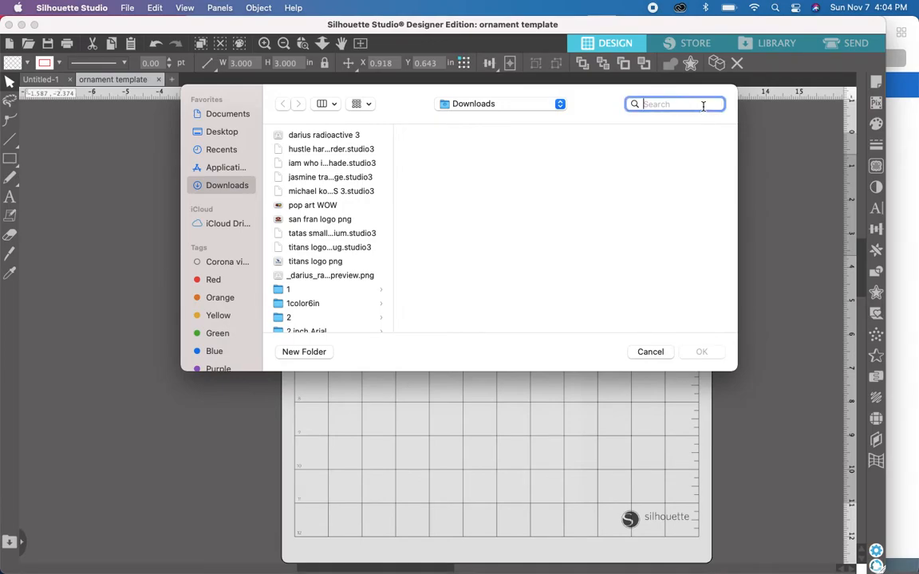
pyautogui.write('dad')
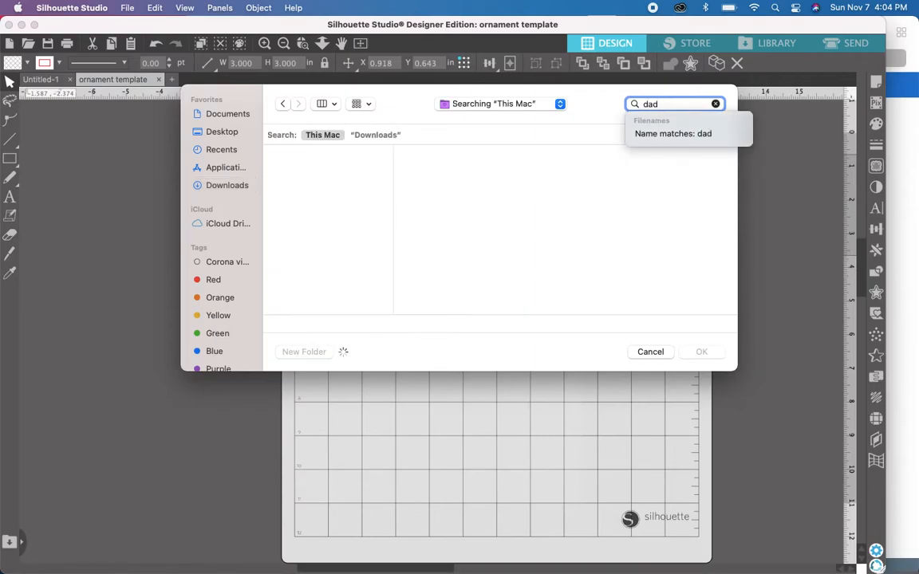
pyautogui.write('y')
pyautogui.write('d')
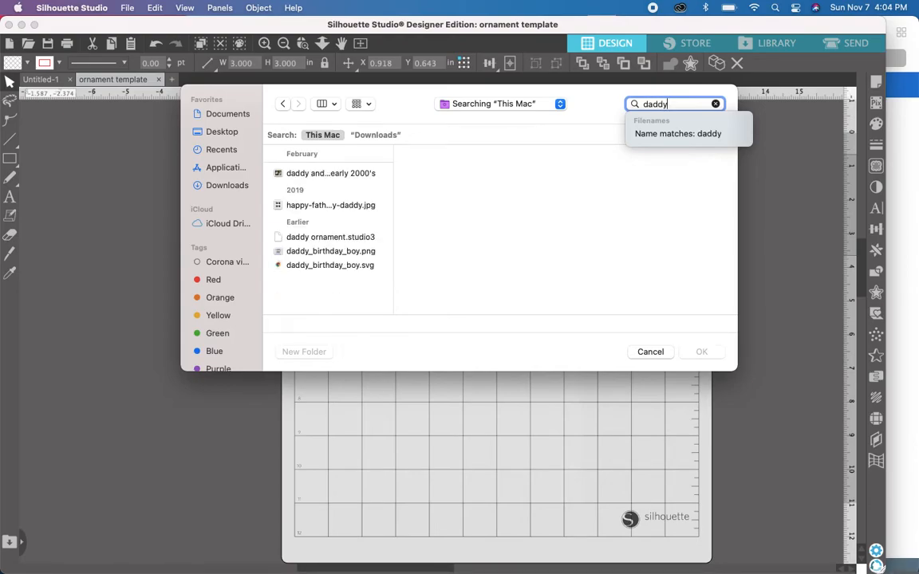
pyautogui.click(344, 177)
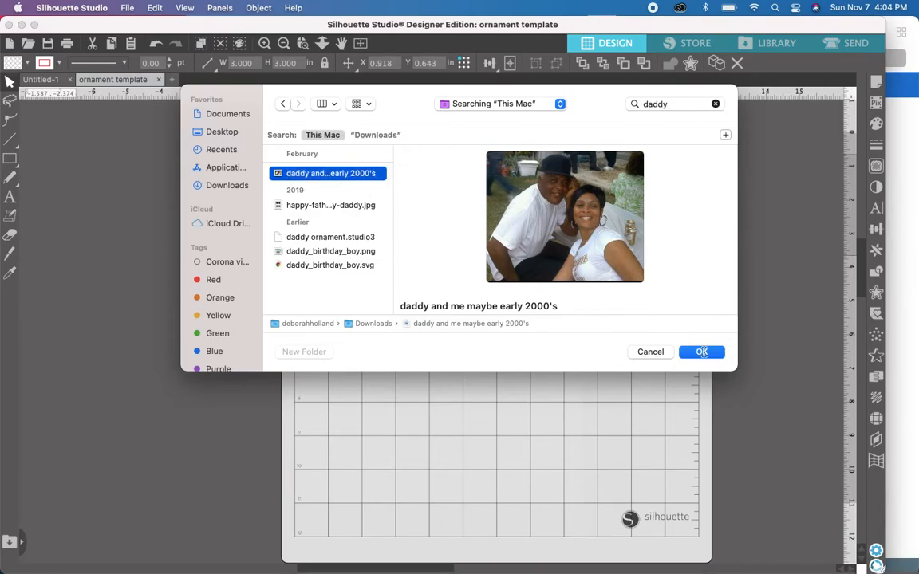
pyautogui.click(702, 353)
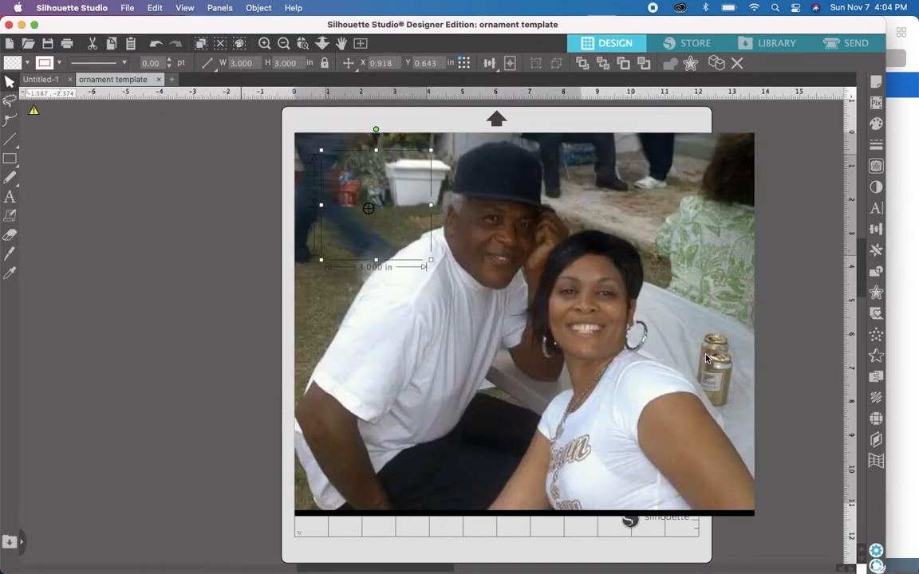
# Shrink the merged photo to about 4.73 in wide by 3.95 in high and place it mid-mat below the ornament.
pyautogui.moveTo(628, 312); pyautogui.dragTo(632, 388)
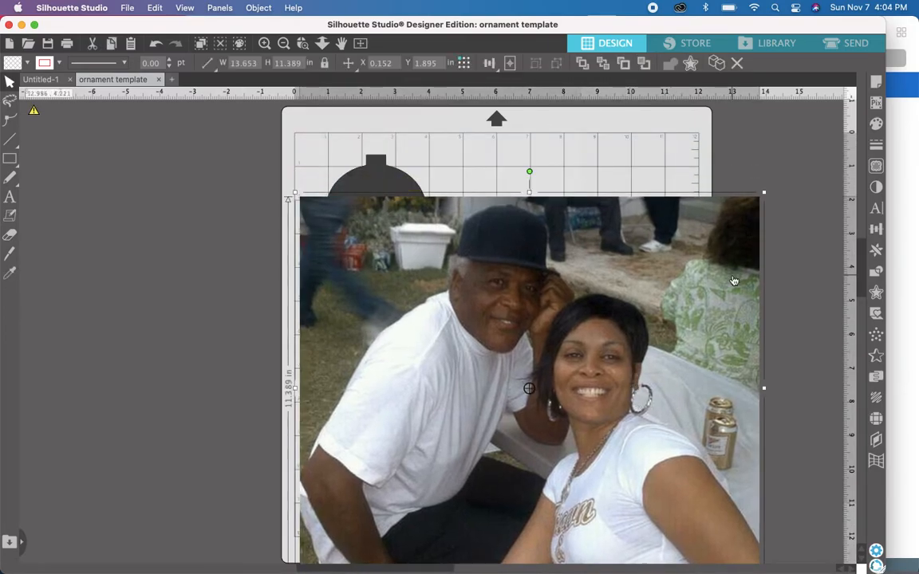
pyautogui.moveTo(764, 196); pyautogui.dragTo(439, 421)
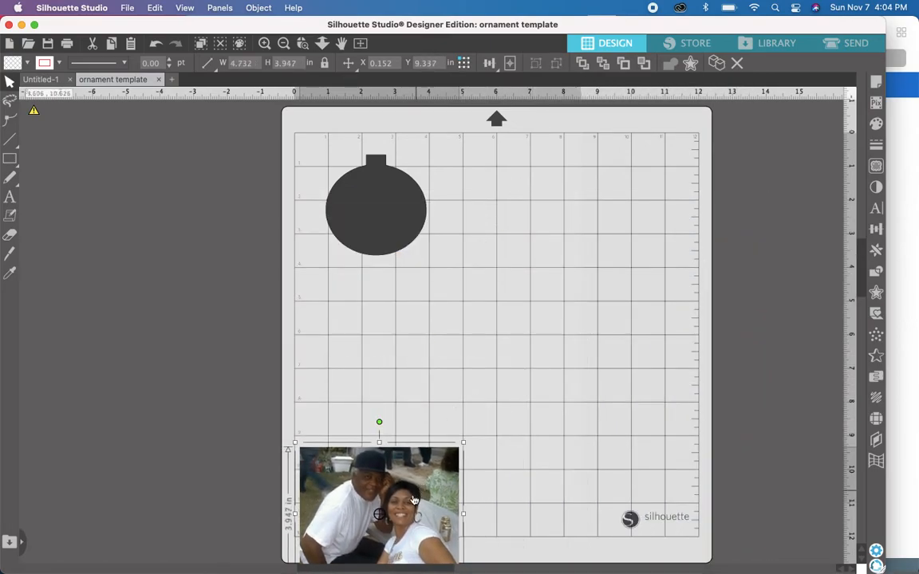
pyautogui.moveTo(413, 498); pyautogui.dragTo(492, 353)
pyautogui.click(614, 366)
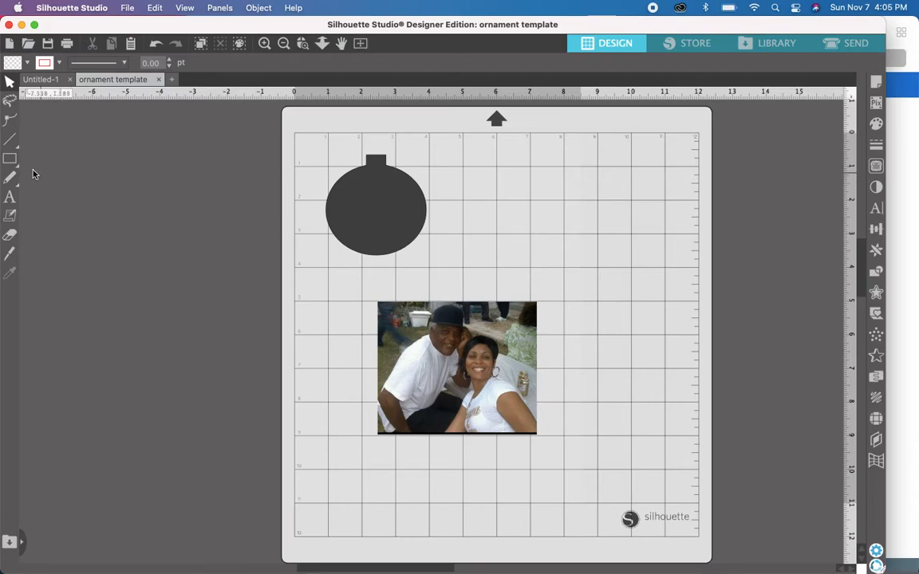
# Draw an oval about 1.29 in wide and 1.99 in high around the man's head in the photo.
pyautogui.moveTo(10, 162)
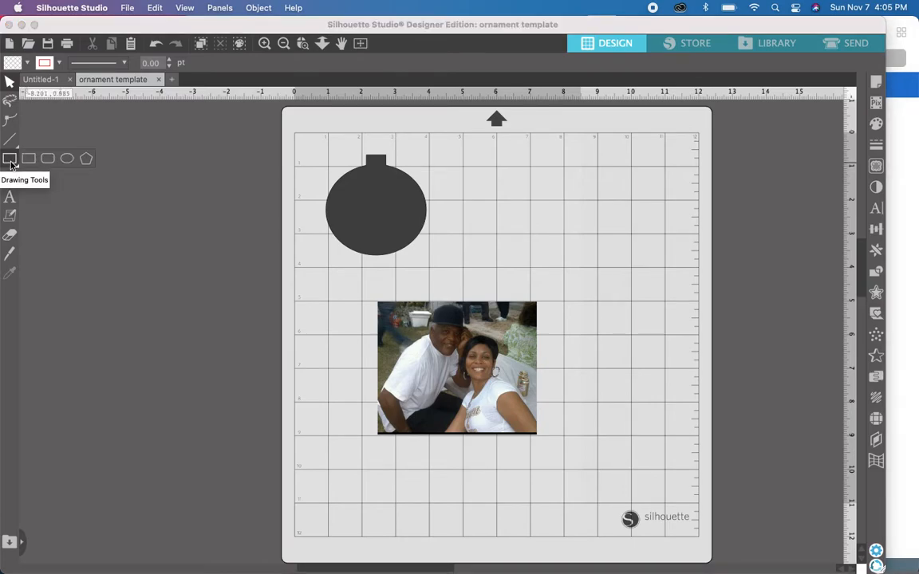
pyautogui.click(66, 160)
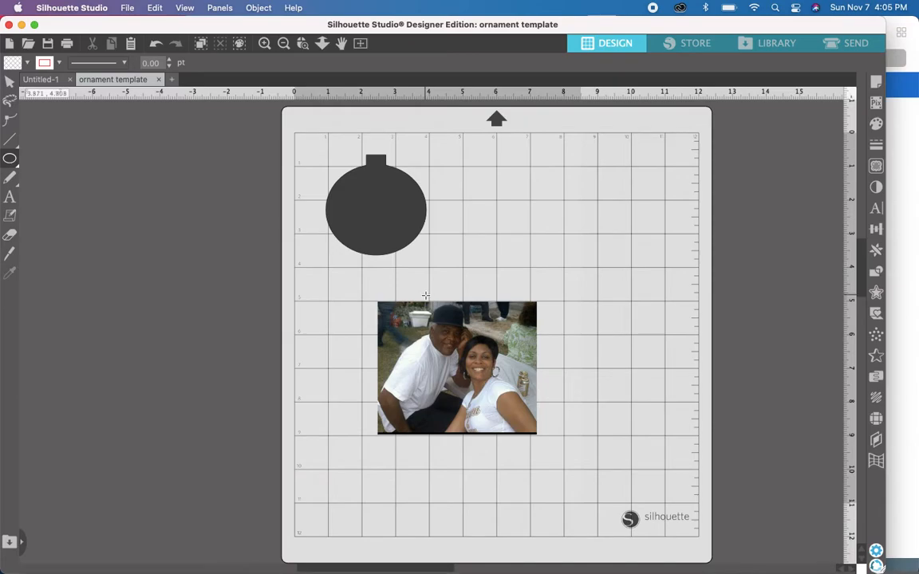
pyautogui.moveTo(425, 299); pyautogui.dragTo(469, 363)
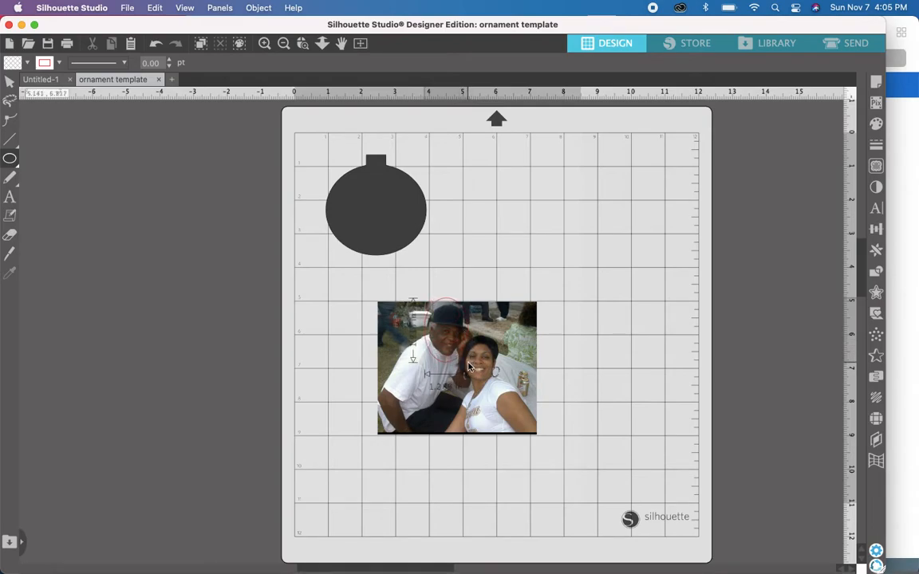
pyautogui.moveTo(470, 367); pyautogui.dragTo(469, 369)
pyautogui.click(466, 447)
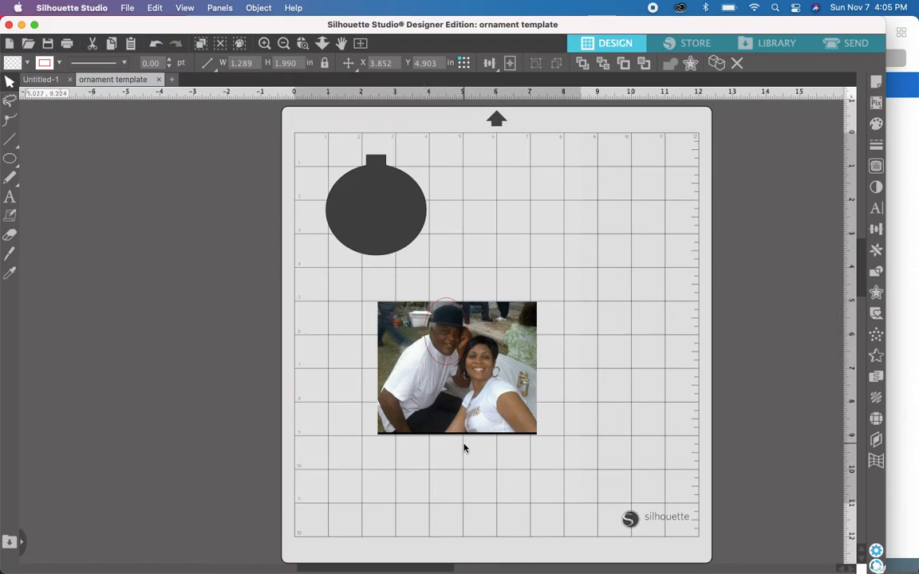
# Stretch the photo to about 4.46 in high and shift the photo and oval so the oval frames the man's head.
pyautogui.moveTo(470, 424); pyautogui.dragTo(459, 448)
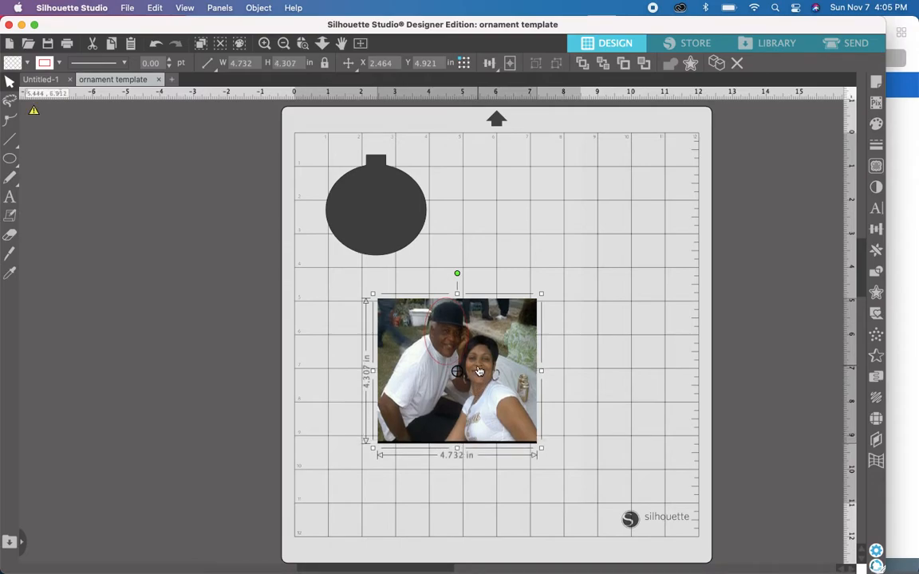
pyautogui.moveTo(478, 369); pyautogui.dragTo(479, 367)
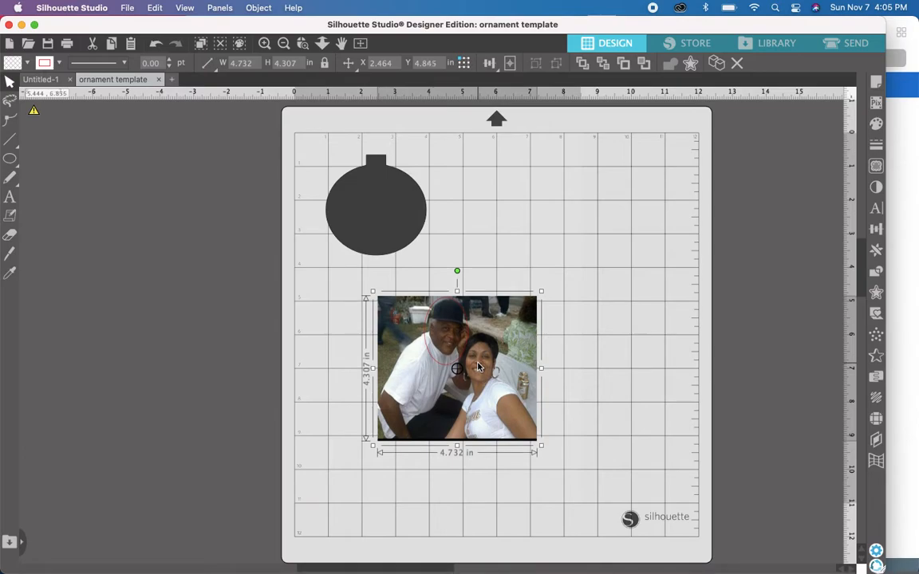
pyautogui.click(461, 357)
pyautogui.moveTo(461, 361); pyautogui.dragTo(460, 357)
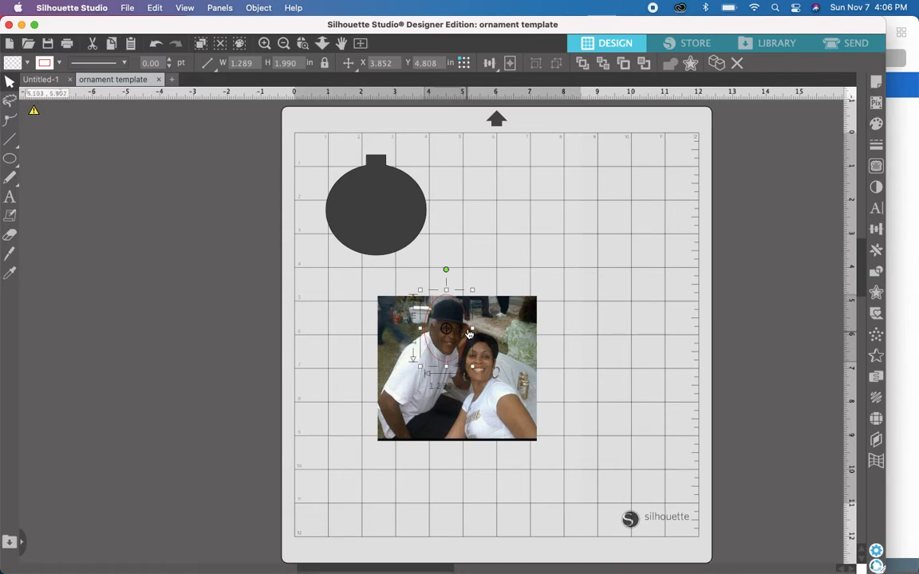
pyautogui.click(478, 301)
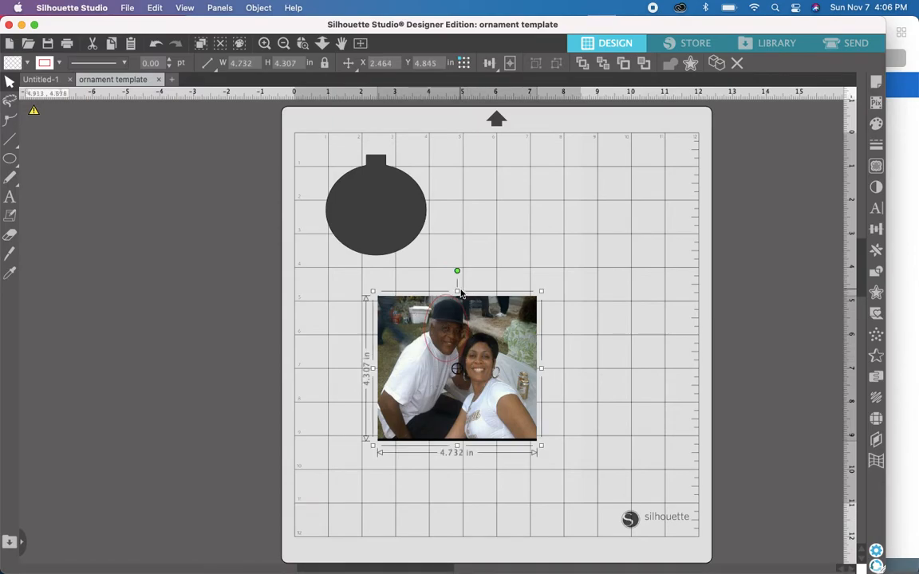
pyautogui.moveTo(458, 294); pyautogui.dragTo(459, 291)
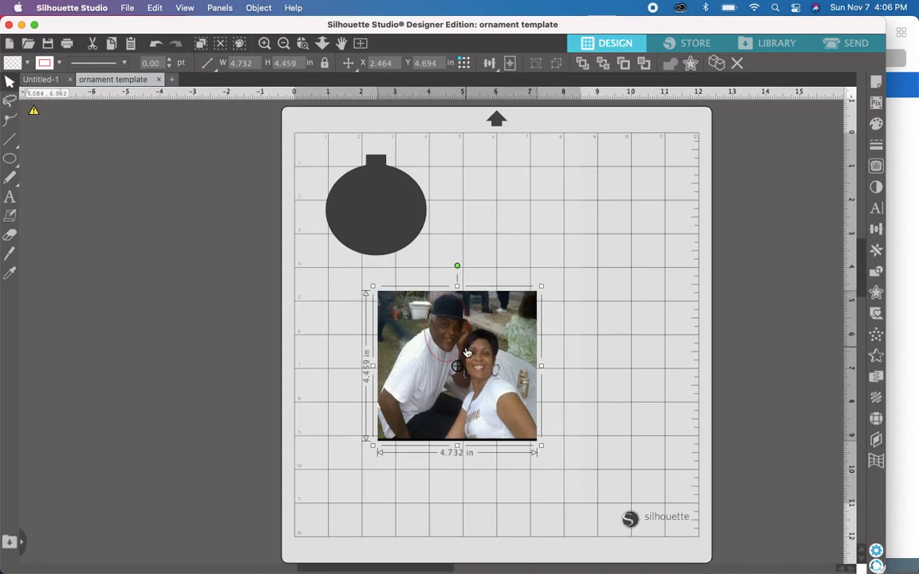
pyautogui.click(466, 351)
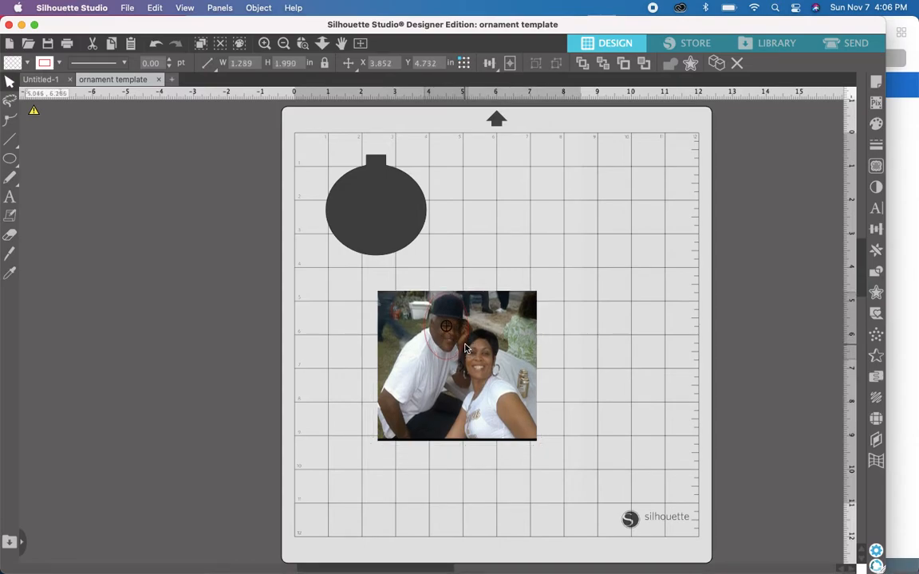
pyautogui.click(485, 468)
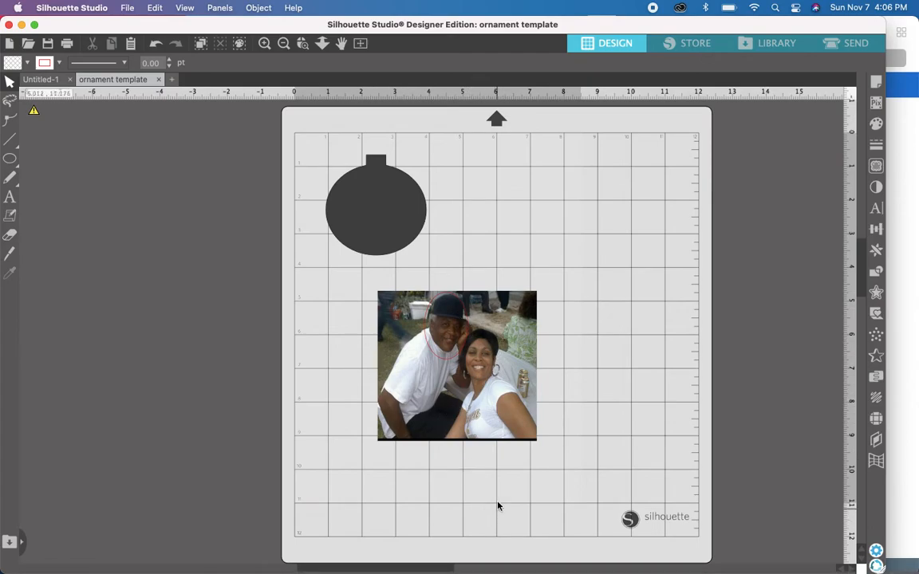
# Select the photo and the oval together and crop the photo to the oval with Modify Crop.
pyautogui.moveTo(379, 292); pyautogui.dragTo(388, 295)
pyautogui.click(361, 282)
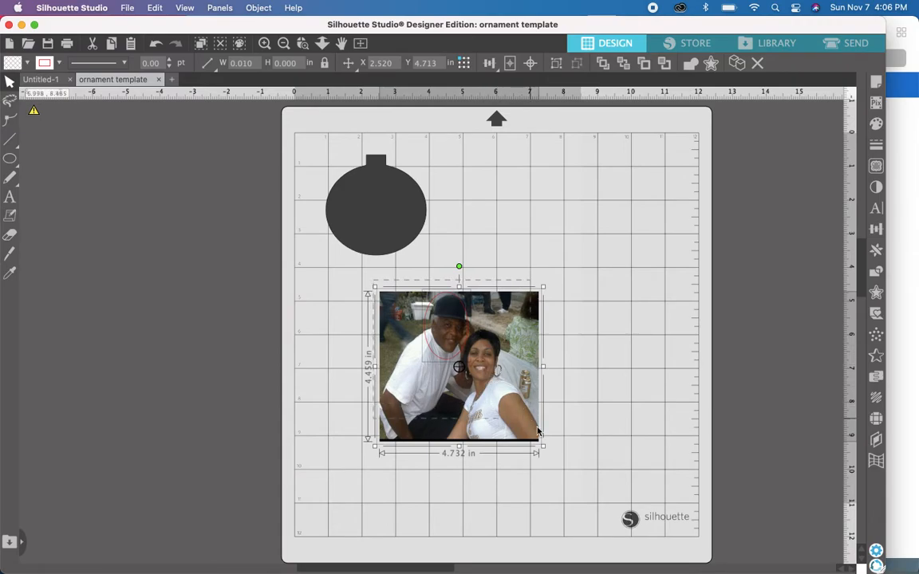
pyautogui.moveTo(551, 449); pyautogui.dragTo(557, 459)
pyautogui.click(263, 9)
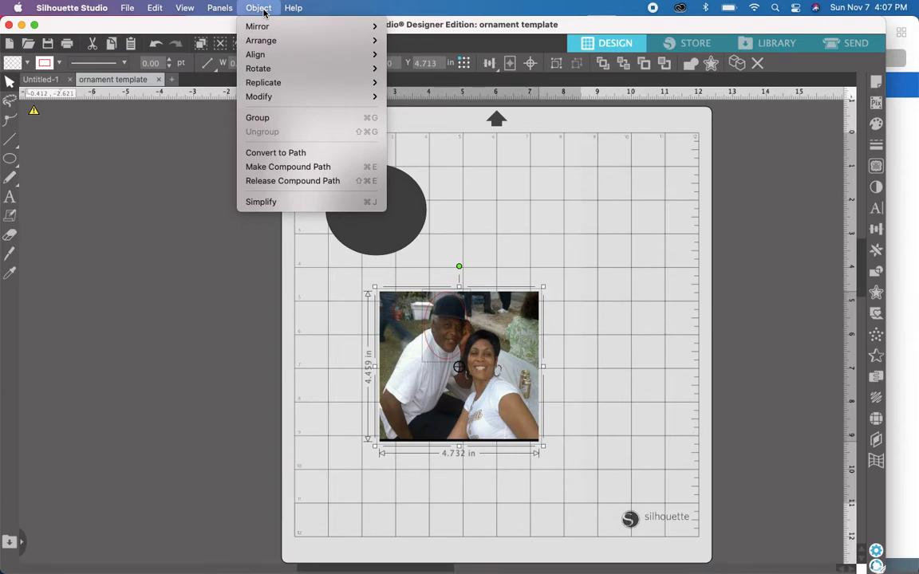
pyautogui.moveTo(259, 96)
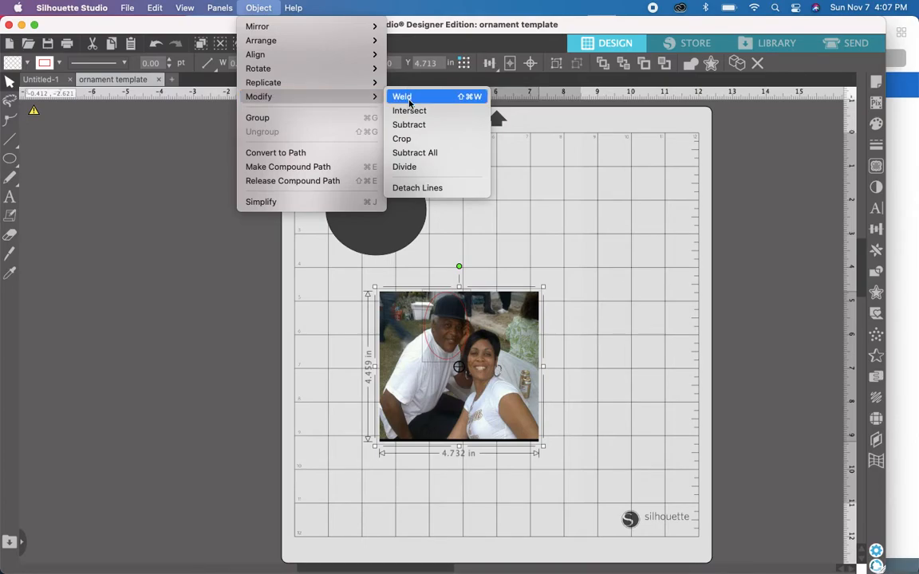
pyautogui.click(410, 141)
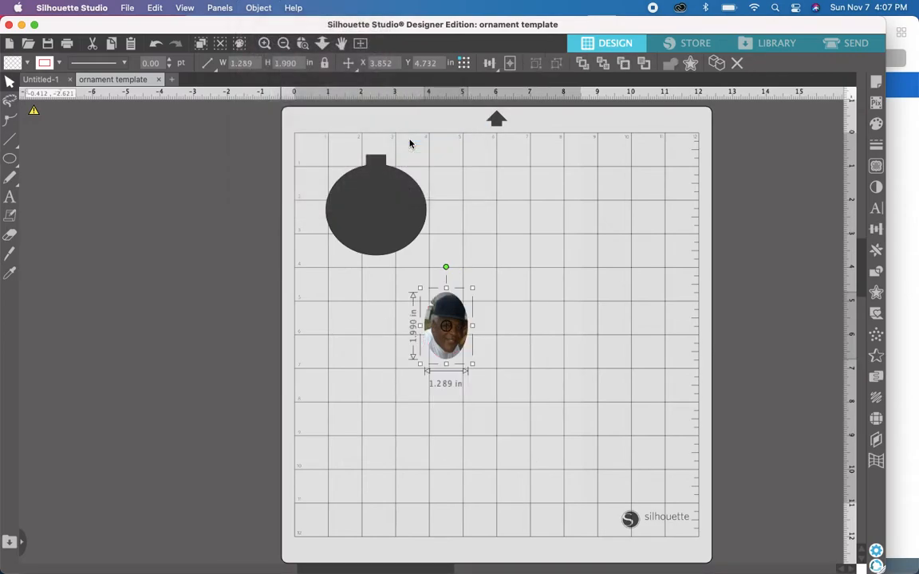
# Place the cropped head on the left half of the ornament and shrink it to about 1.17 by 1.80 in.
pyautogui.click(380, 412)
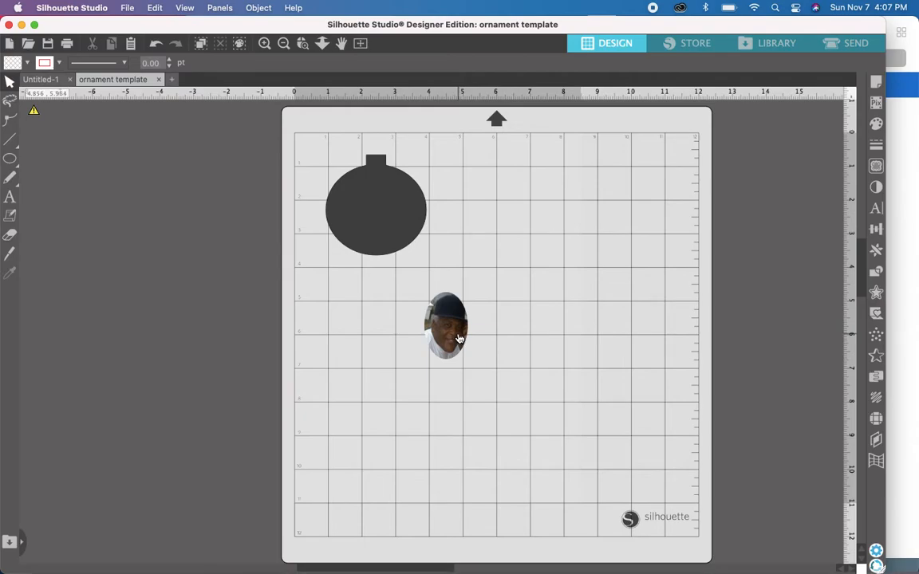
pyautogui.moveTo(459, 339); pyautogui.dragTo(368, 221)
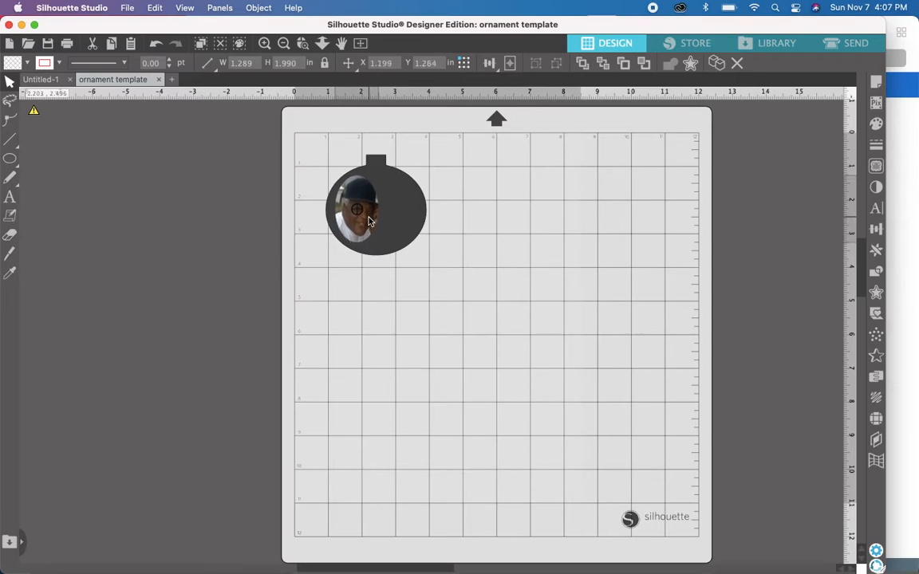
pyautogui.click(368, 221)
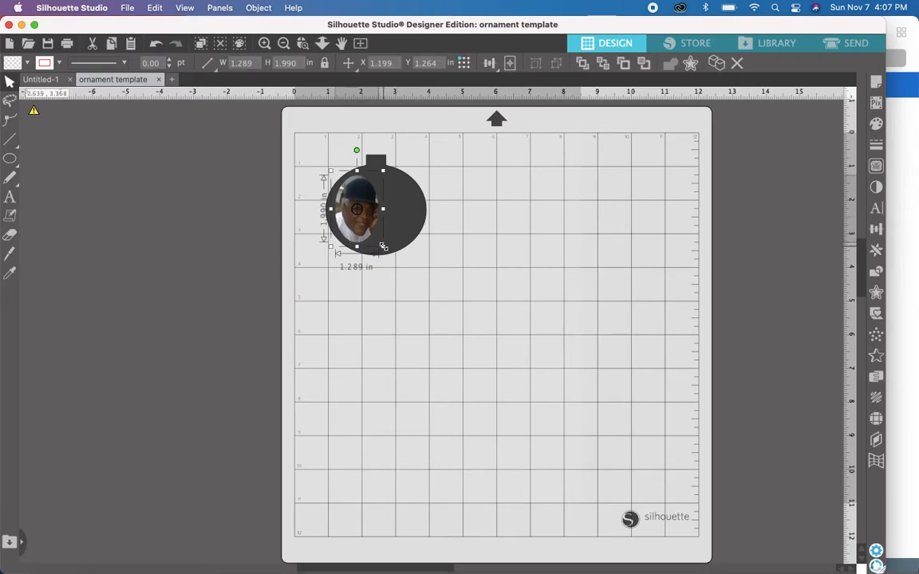
pyautogui.moveTo(383, 249); pyautogui.dragTo(364, 228)
pyautogui.click(397, 290)
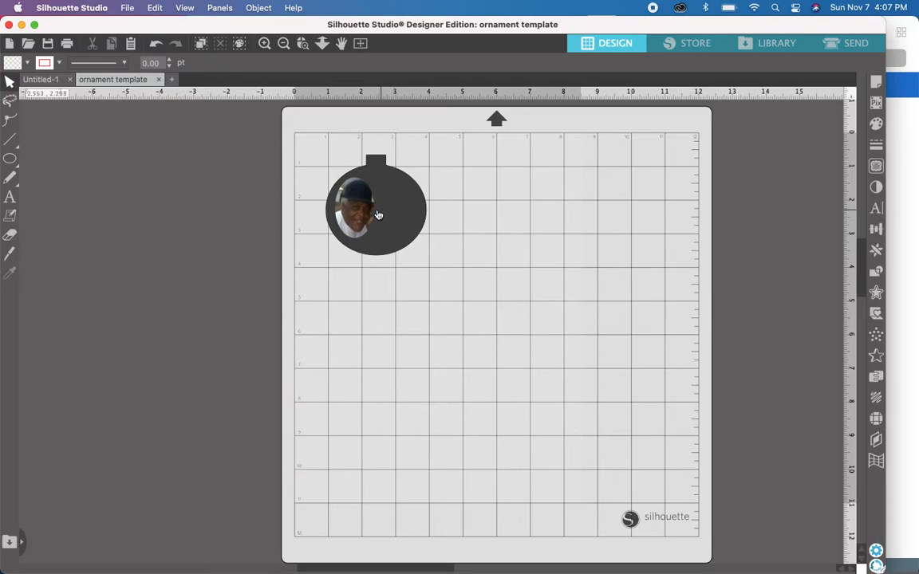
# Move the cropped head below the ornament and change the ornament's fill color to dark green.
pyautogui.moveTo(365, 214); pyautogui.dragTo(372, 307)
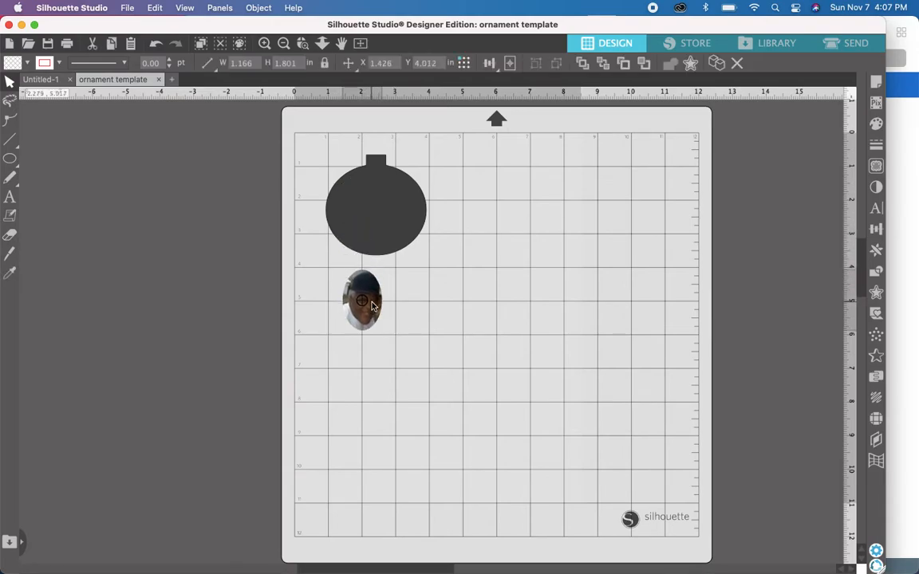
pyautogui.click(396, 254)
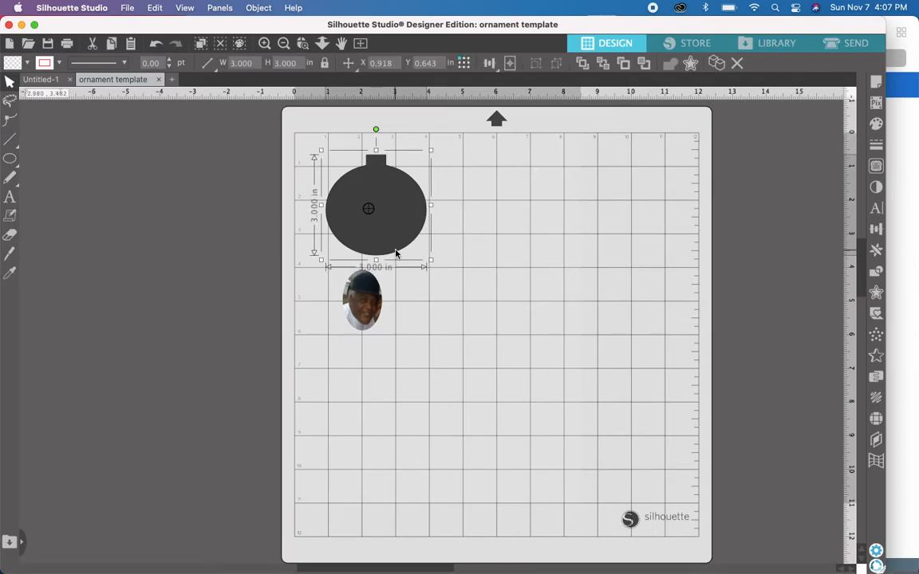
pyautogui.click(877, 125)
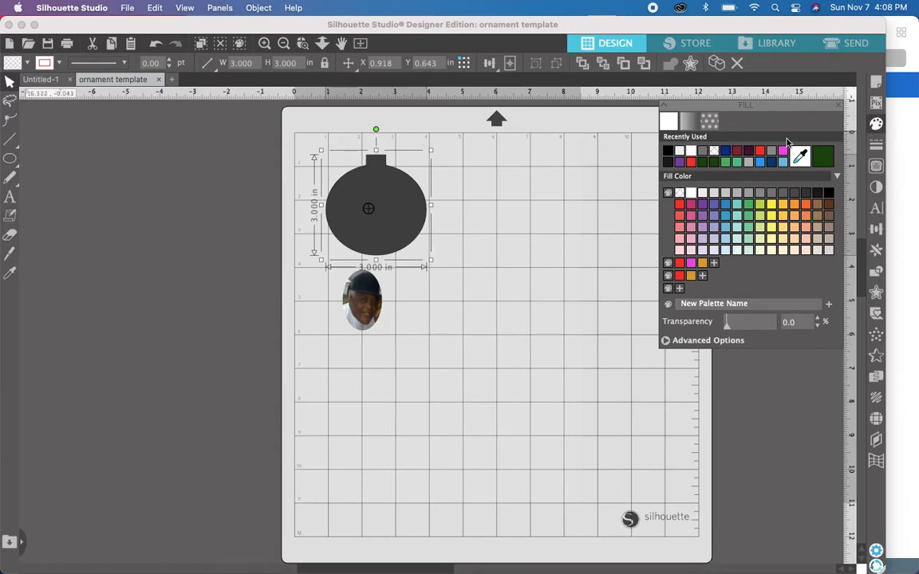
pyautogui.click(726, 151)
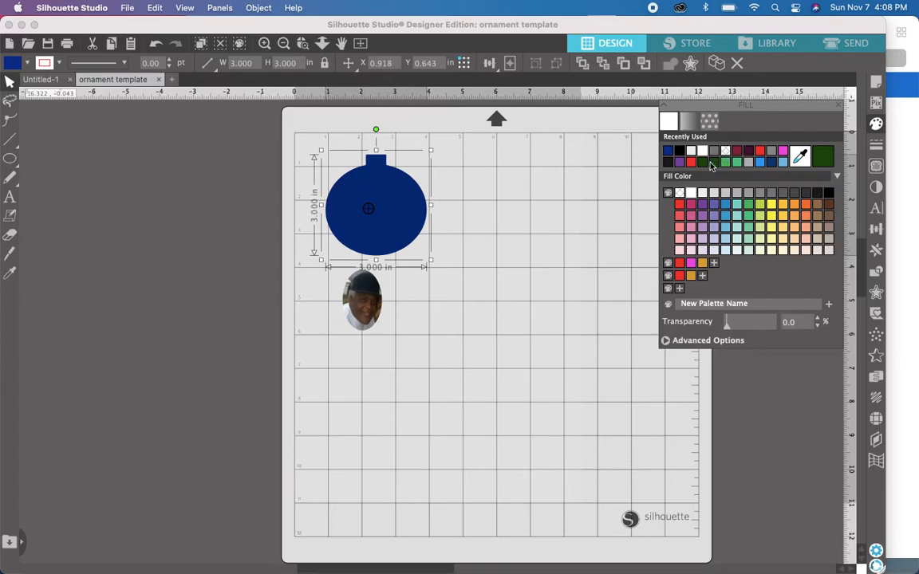
pyautogui.click(703, 162)
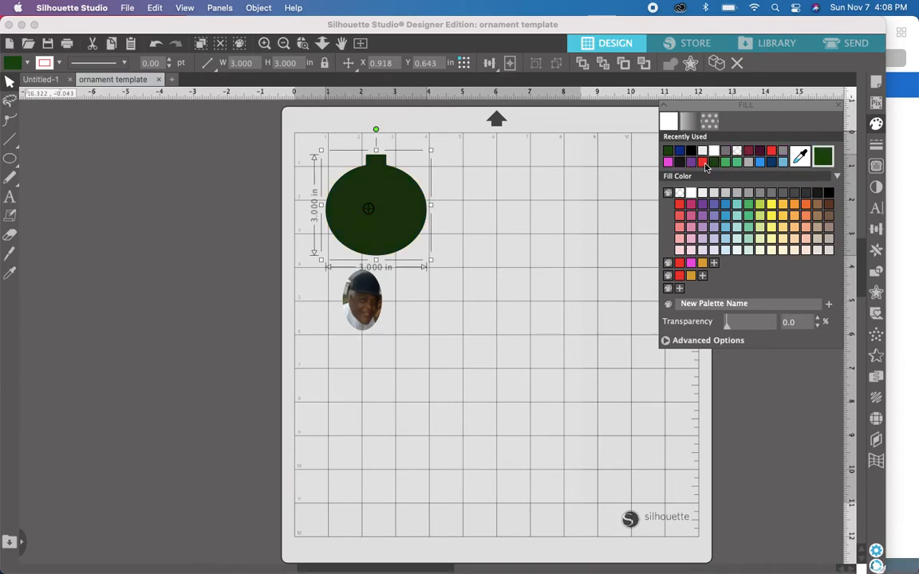
# Try purple, green and red fill colors on the ornament shape.
pyautogui.click(703, 205)
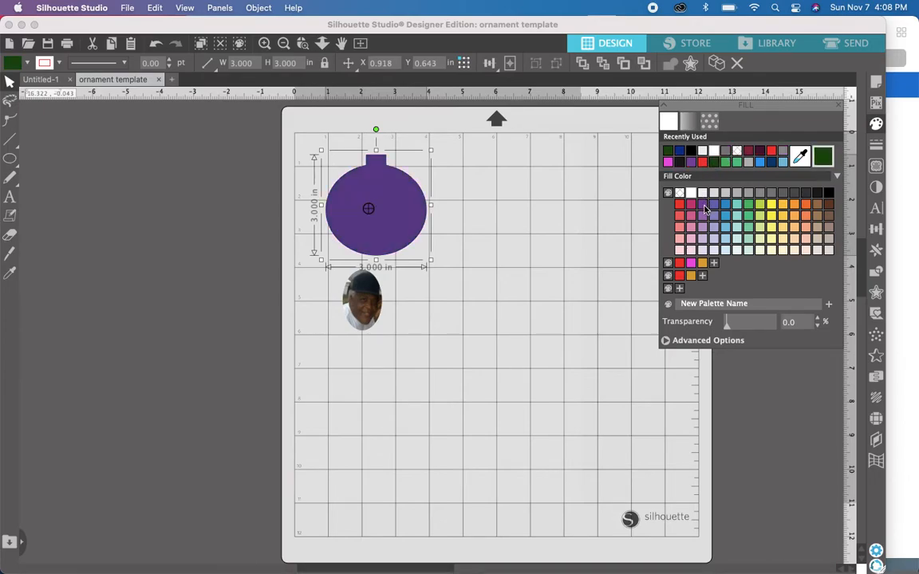
pyautogui.click(748, 205)
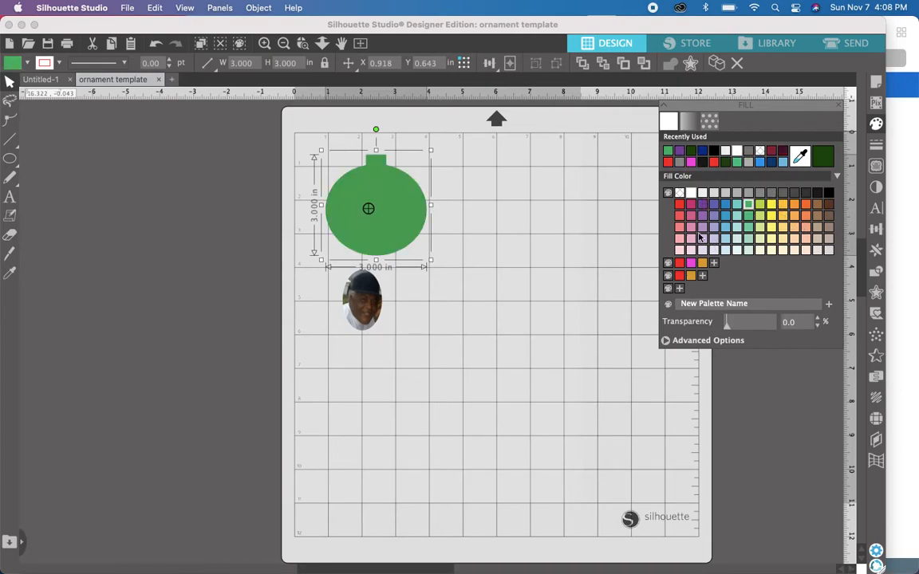
pyautogui.click(679, 205)
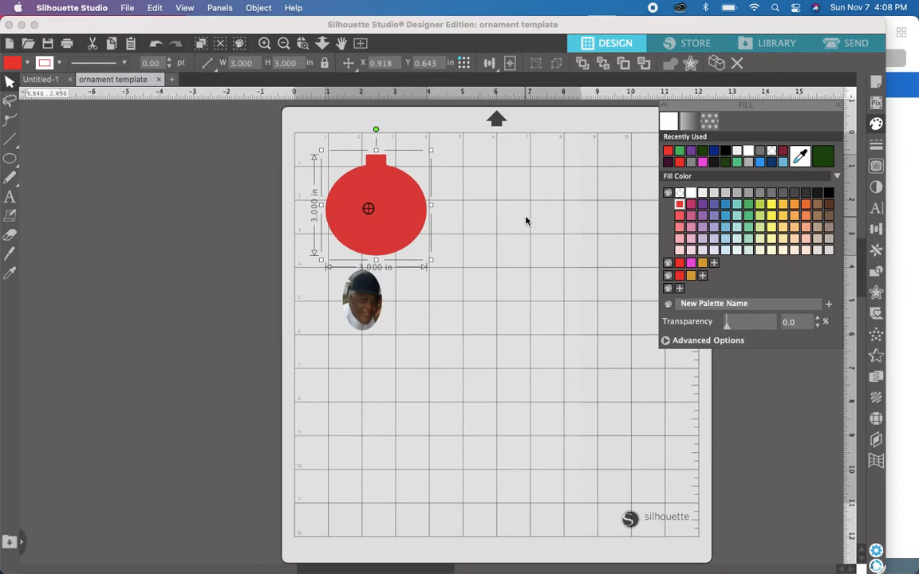
# Fill the ornament with white and move the cropped head back onto its left half.
pyautogui.click(748, 152)
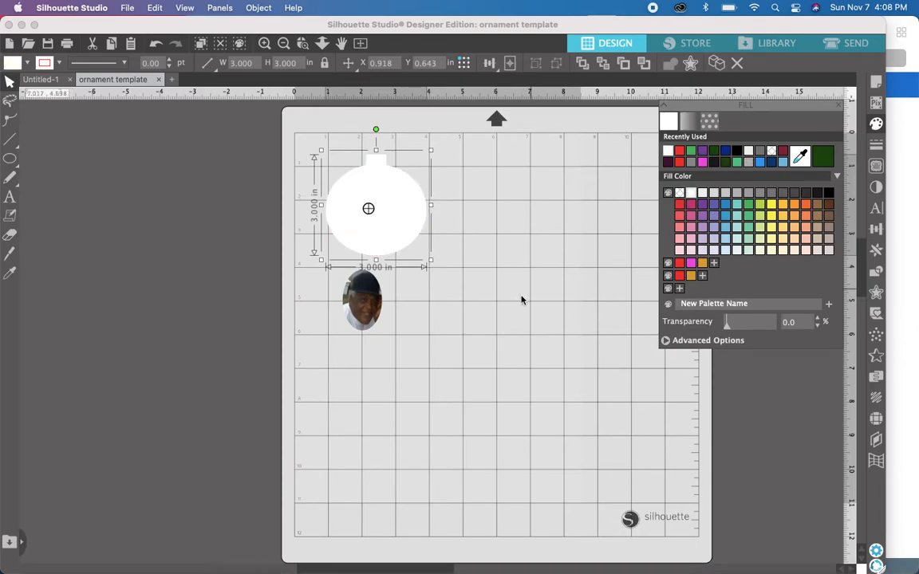
pyautogui.click(371, 314)
pyautogui.moveTo(368, 321); pyautogui.dragTo(359, 225)
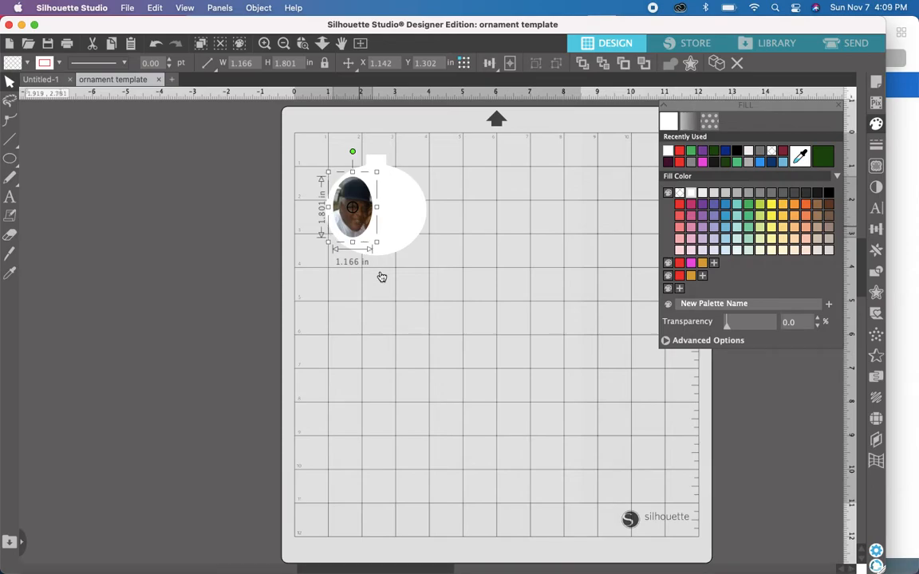
pyautogui.click(392, 302)
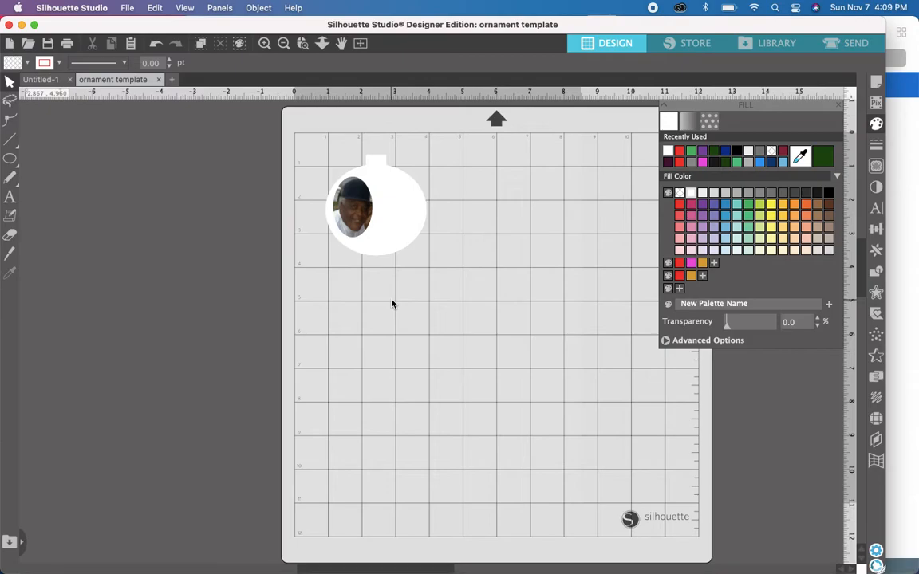
pyautogui.click(837, 105)
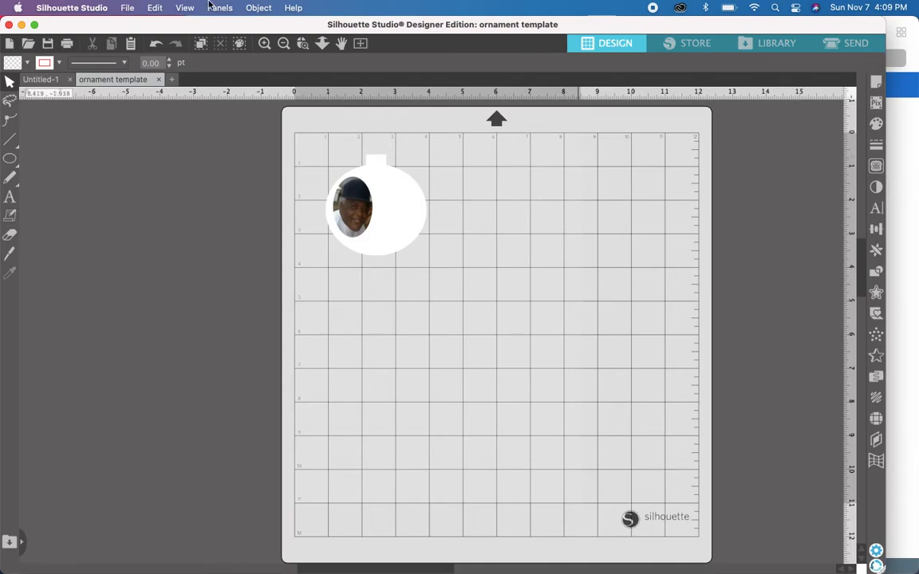
# Search the computer for "always" and merge the "Always Loved Never Forgotten Forever Missed" design into the ornament template.
pyautogui.click(129, 9)
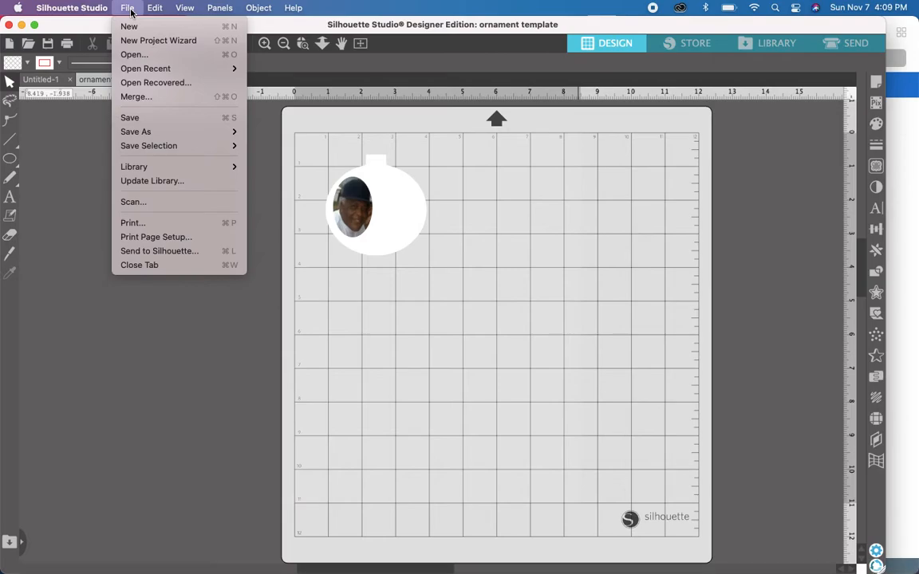
pyautogui.click(133, 96)
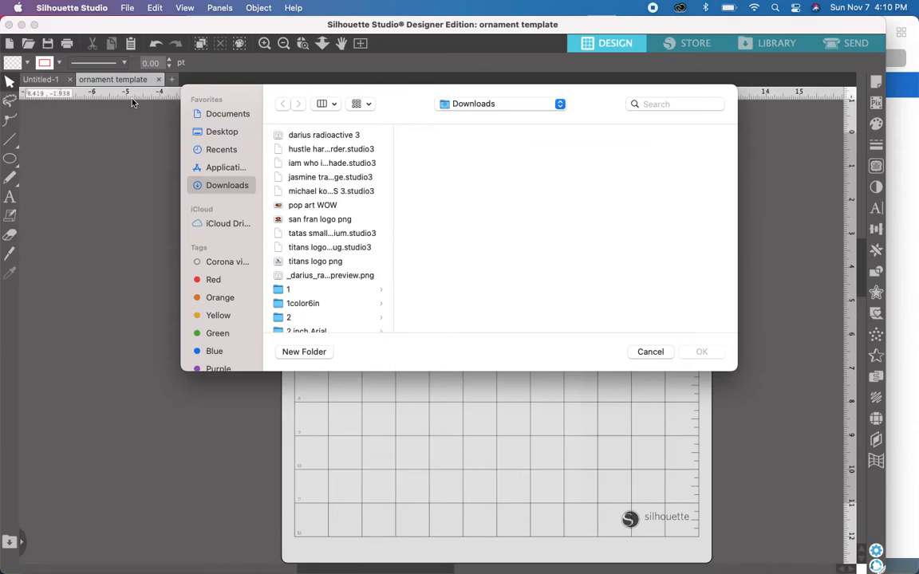
pyautogui.click(692, 105)
pyautogui.write('always')
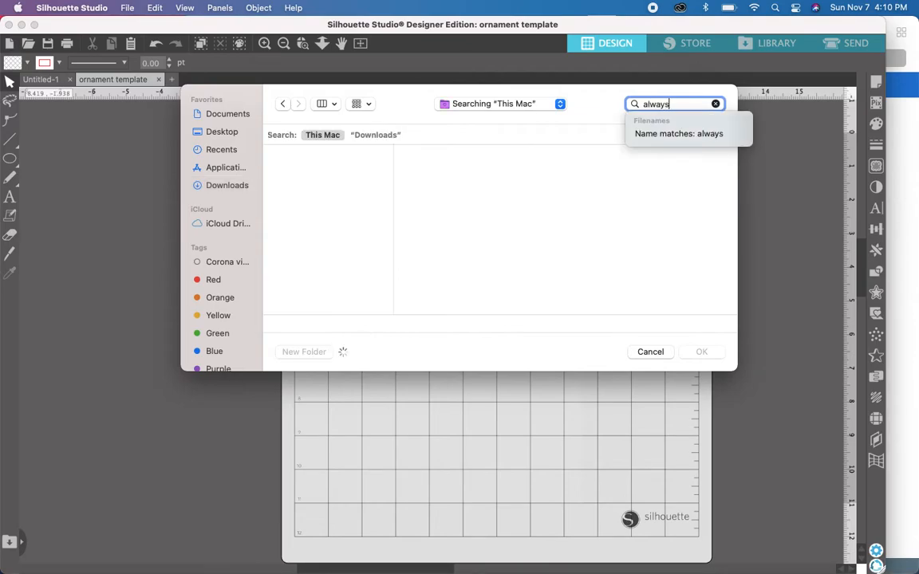
pyautogui.press('Down')
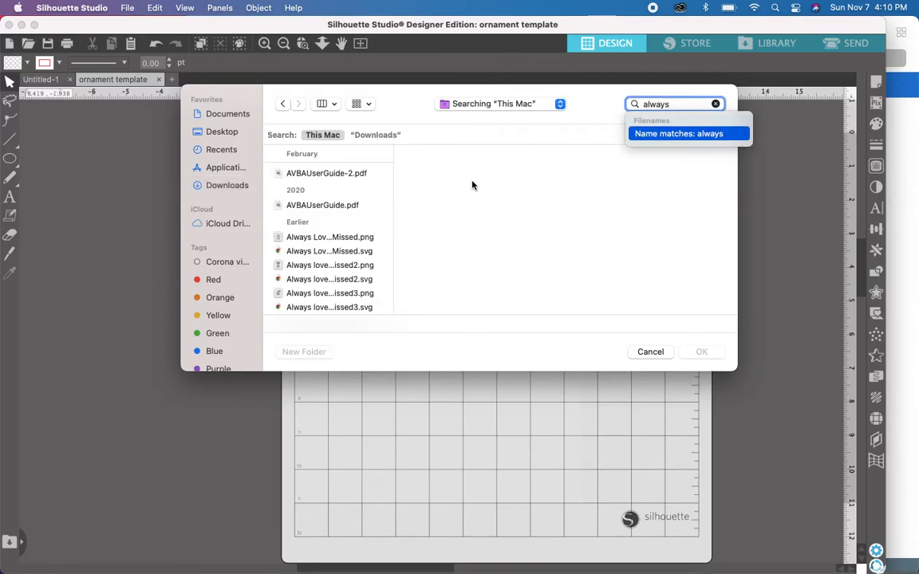
pyautogui.click(343, 239)
pyautogui.click(343, 238)
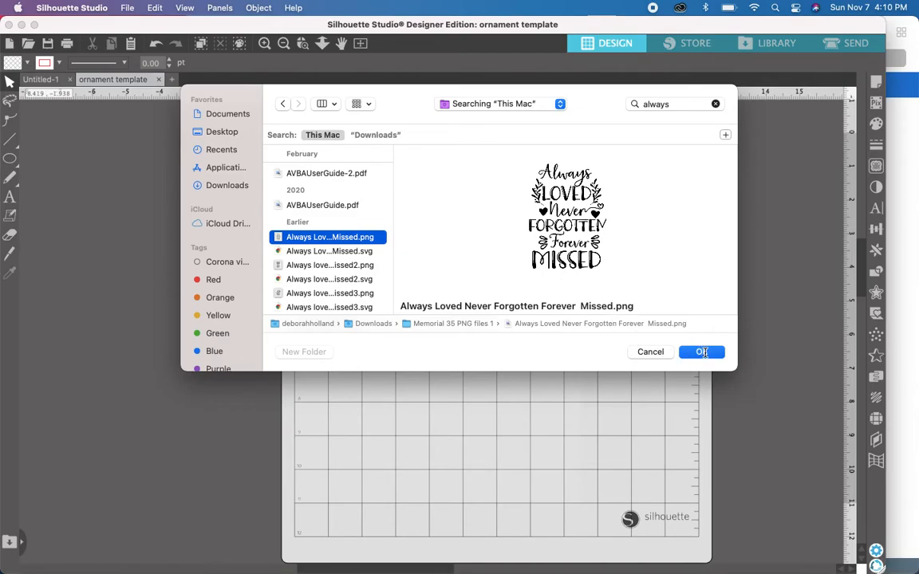
pyautogui.click(703, 351)
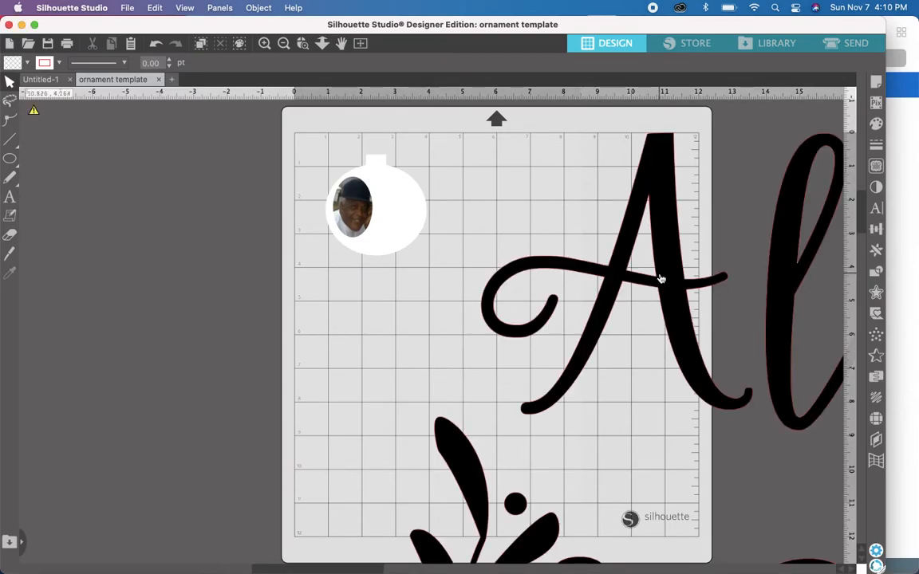
# Move the merged quote design down, clear of the ornament, and scale it proportionally to 12 in high.
pyautogui.click(604, 305)
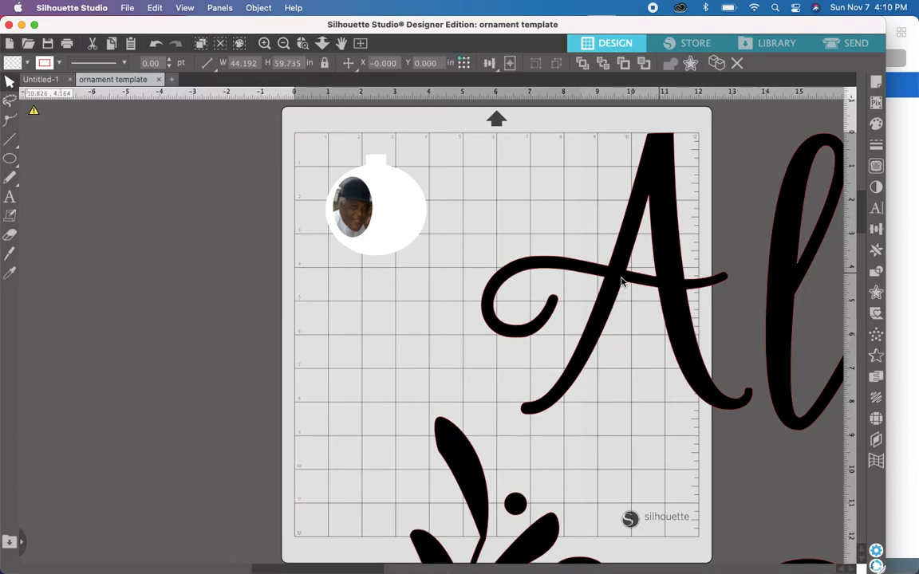
pyautogui.moveTo(679, 250); pyautogui.dragTo(621, 278)
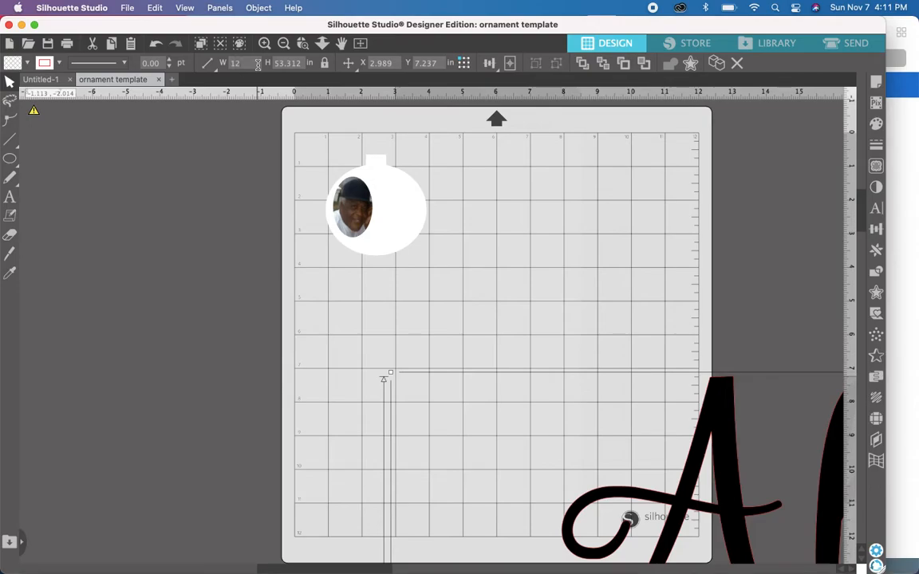
pyautogui.press('Tab')
pyautogui.press('BackSpace')
pyautogui.press('Return')
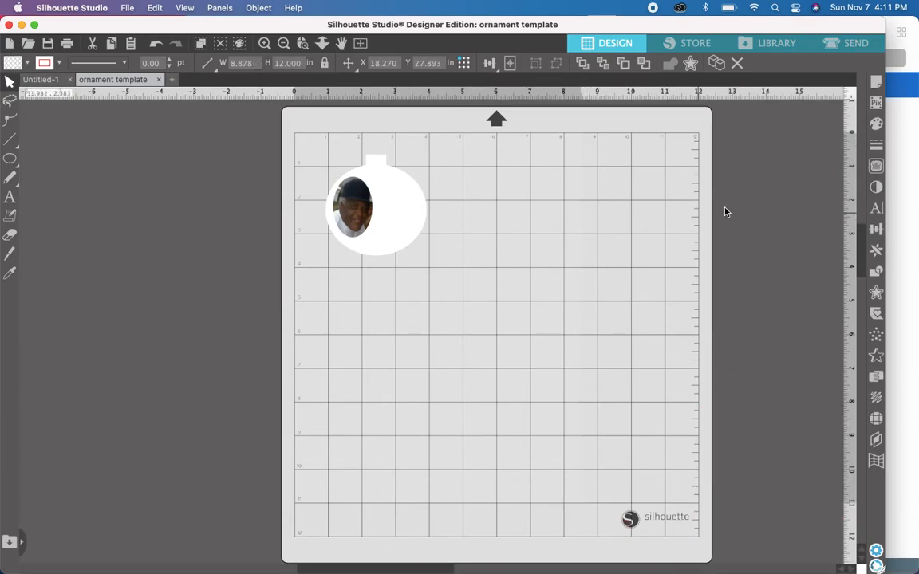
# Locate the resized quote far below the mat and move it left to about X 4.8 in.
pyautogui.moveTo(860, 231); pyautogui.dragTo(864, 323)
pyautogui.click(852, 569)
pyautogui.click(852, 569)
pyautogui.click(852, 569)
pyautogui.click(852, 569)
pyautogui.click(852, 569)
pyautogui.click(852, 569)
pyautogui.click(853, 569)
pyautogui.click(852, 569)
pyautogui.click(852, 569)
pyautogui.click(852, 569)
pyautogui.click(852, 568)
pyautogui.click(852, 569)
pyautogui.click(852, 569)
pyautogui.click(852, 569)
pyautogui.click(852, 569)
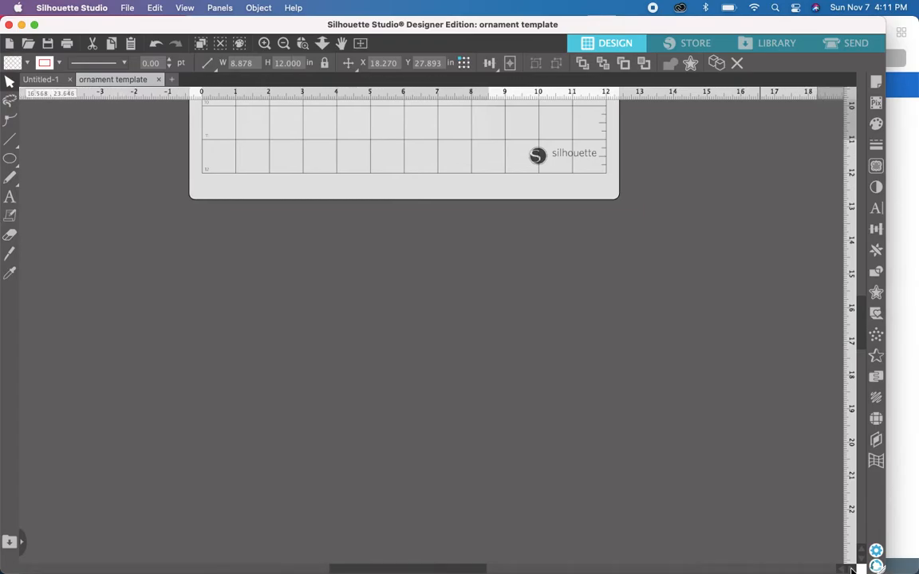
pyautogui.click(852, 569)
pyautogui.click(852, 569)
pyautogui.click(852, 568)
pyautogui.click(852, 569)
pyautogui.click(852, 569)
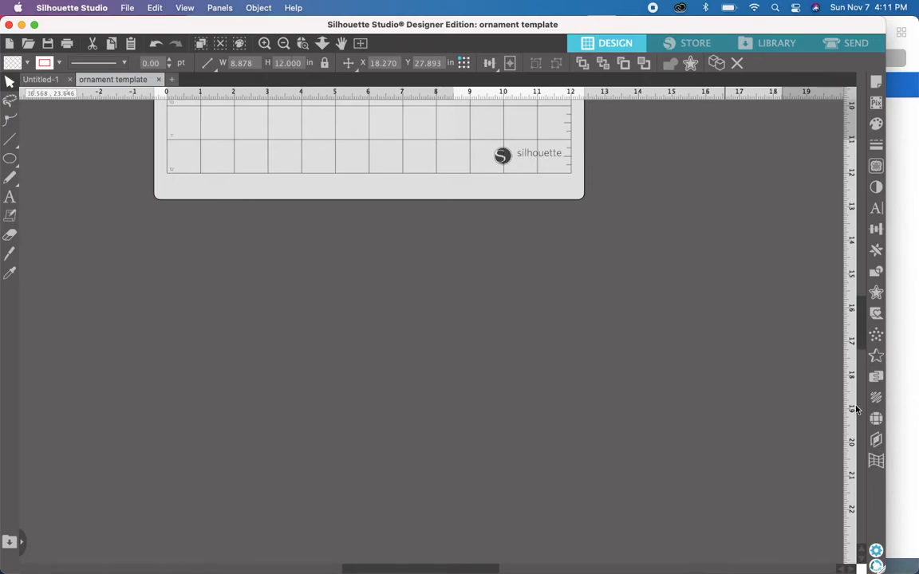
pyautogui.scroll(-10, 846, 383)
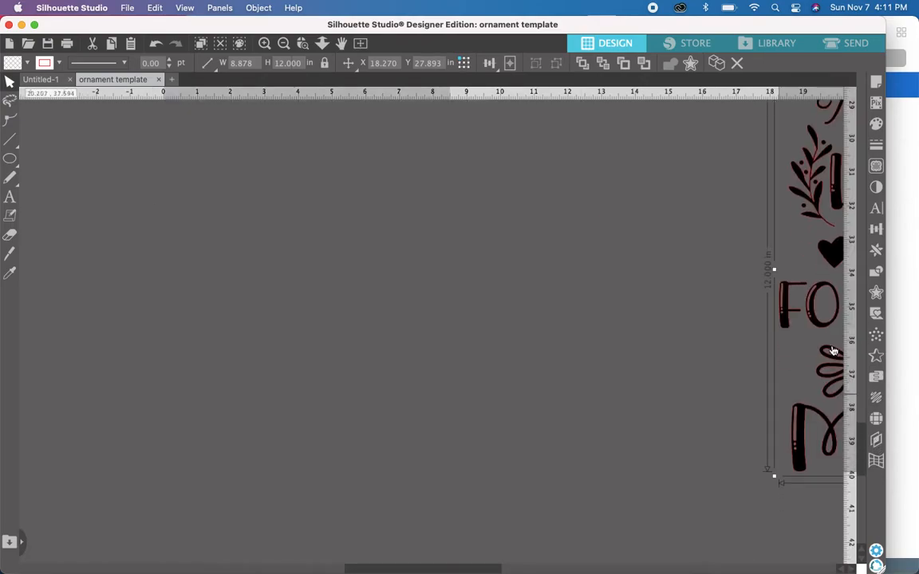
pyautogui.moveTo(830, 260); pyautogui.dragTo(373, 207)
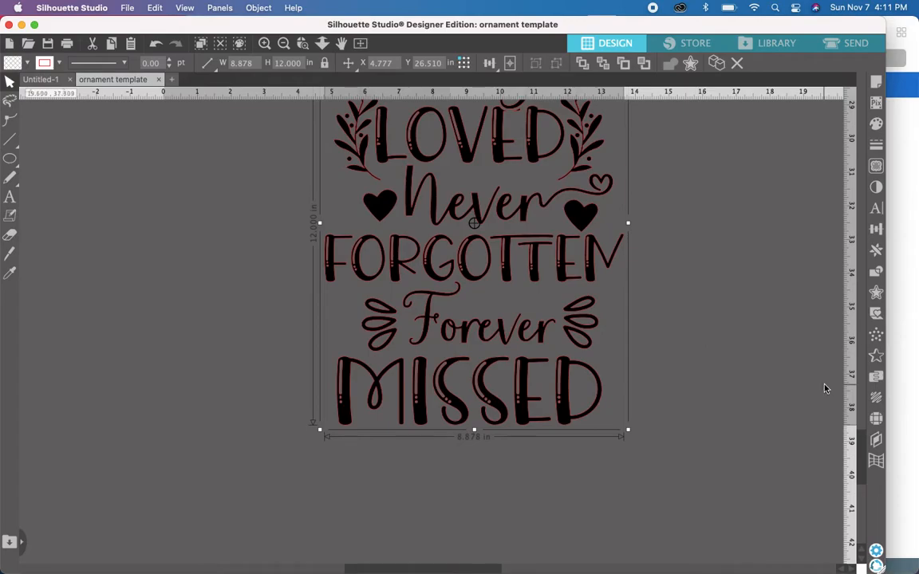
# Move the quote up onto the mat beside the ornament, aligned with the upper edge of the grid.
pyautogui.moveTo(862, 439); pyautogui.dragTo(861, 383)
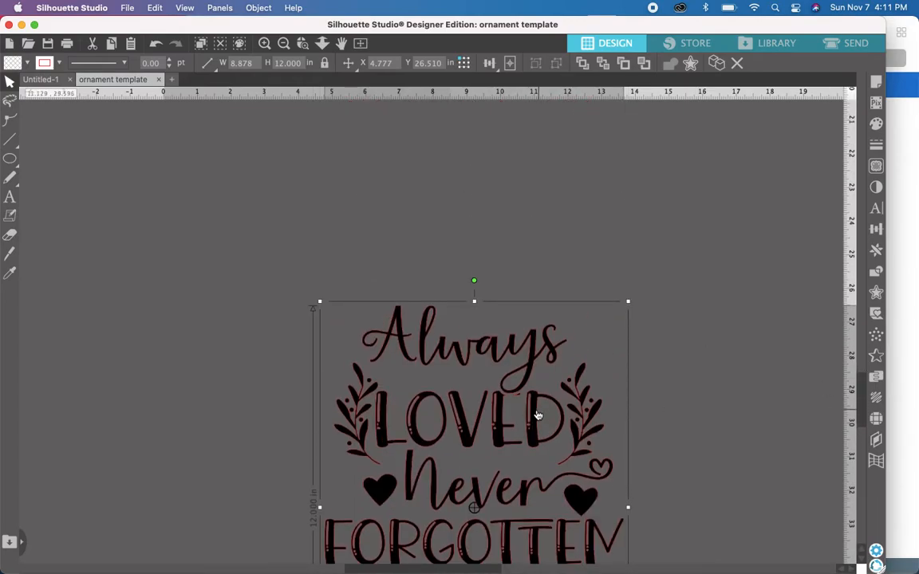
pyautogui.moveTo(531, 411); pyautogui.dragTo(675, 178)
pyautogui.moveTo(855, 369); pyautogui.dragTo(864, 335)
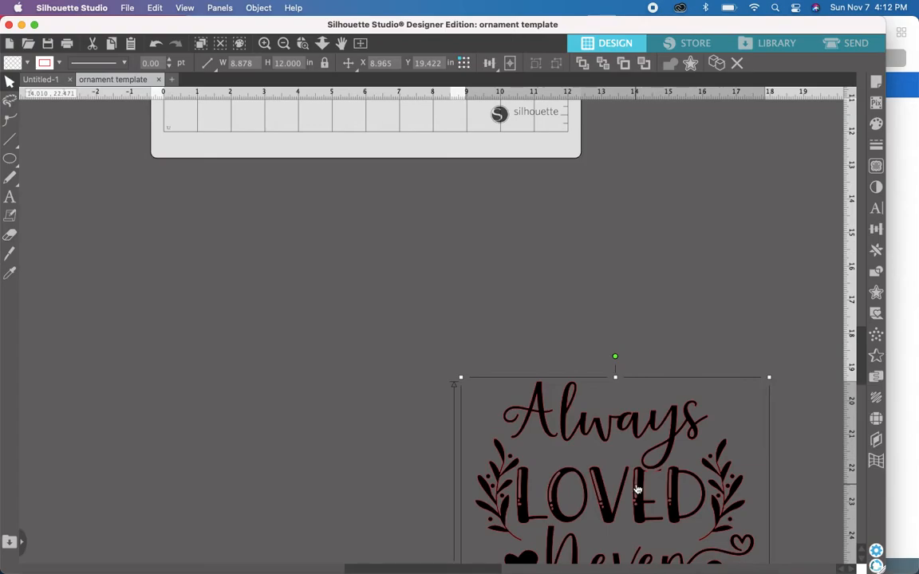
pyautogui.moveTo(574, 421); pyautogui.dragTo(550, 242)
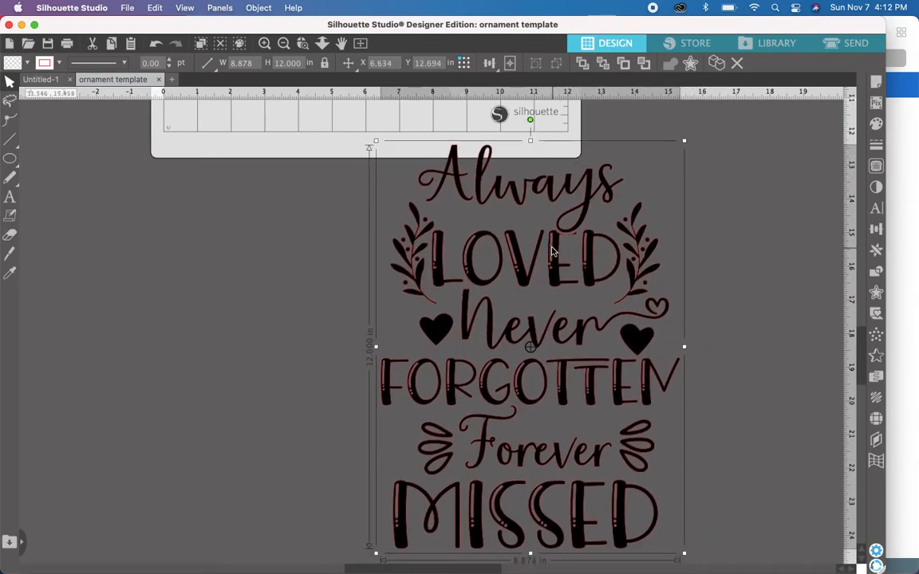
pyautogui.moveTo(861, 351); pyautogui.dragTo(863, 278)
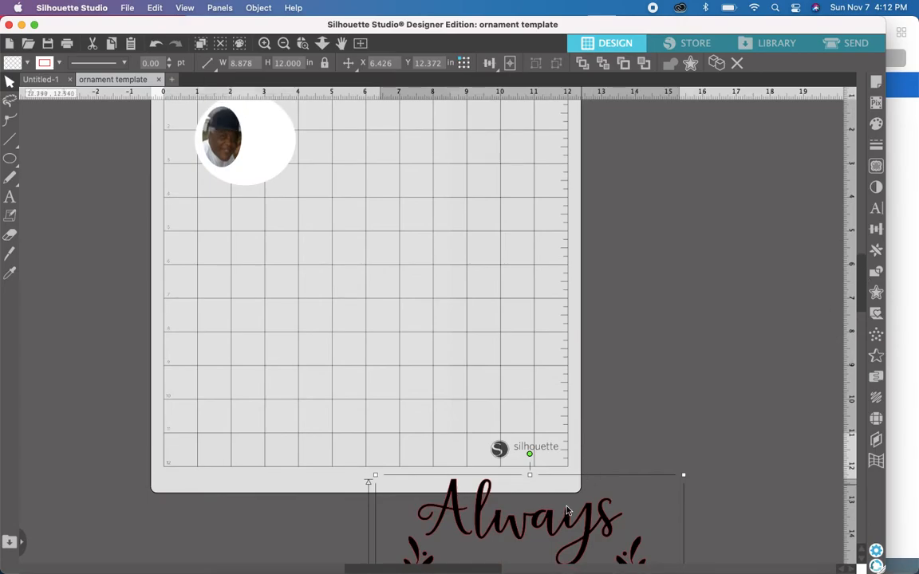
pyautogui.moveTo(507, 472); pyautogui.dragTo(494, 179)
pyautogui.scroll(2, 861, 241)
pyautogui.scroll(4, 861, 241)
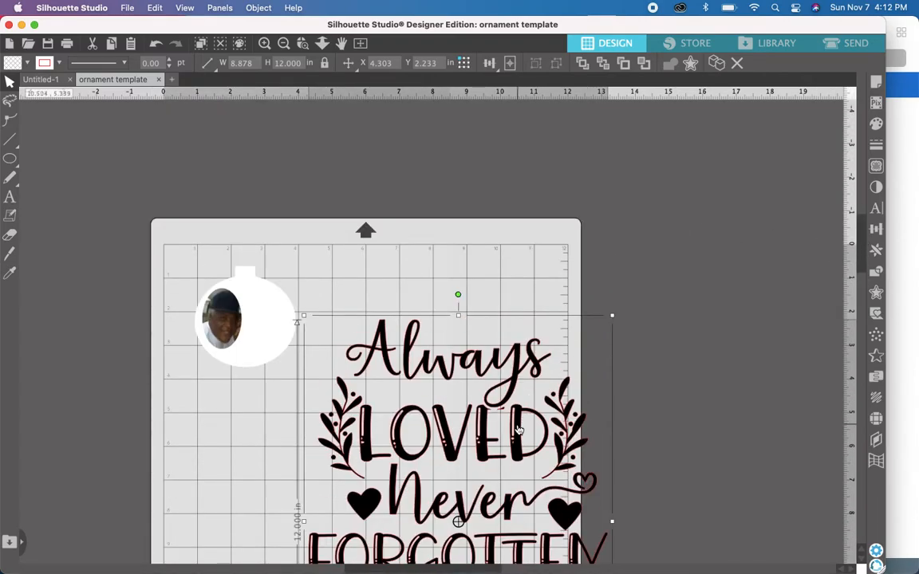
pyautogui.moveTo(518, 431); pyautogui.dragTo(516, 355)
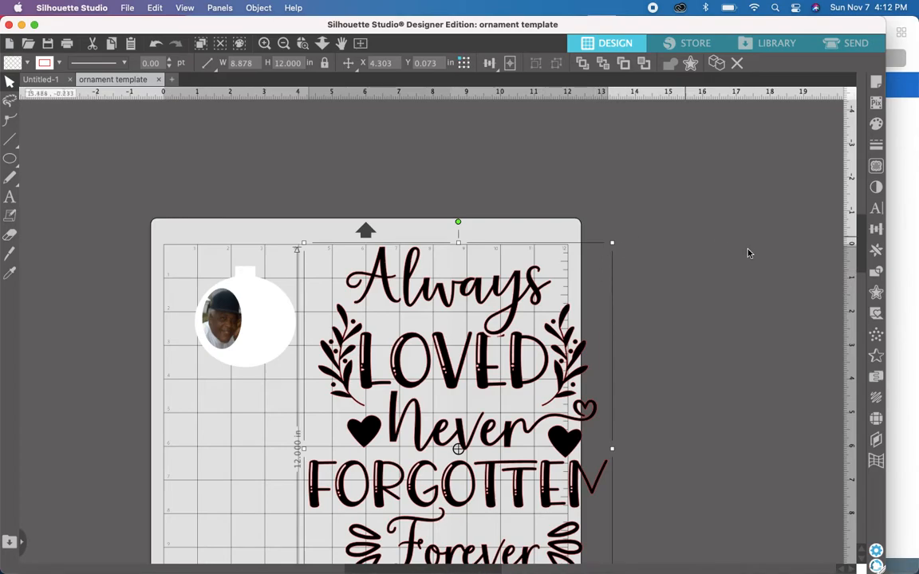
pyautogui.moveTo(861, 230); pyautogui.dragTo(865, 256)
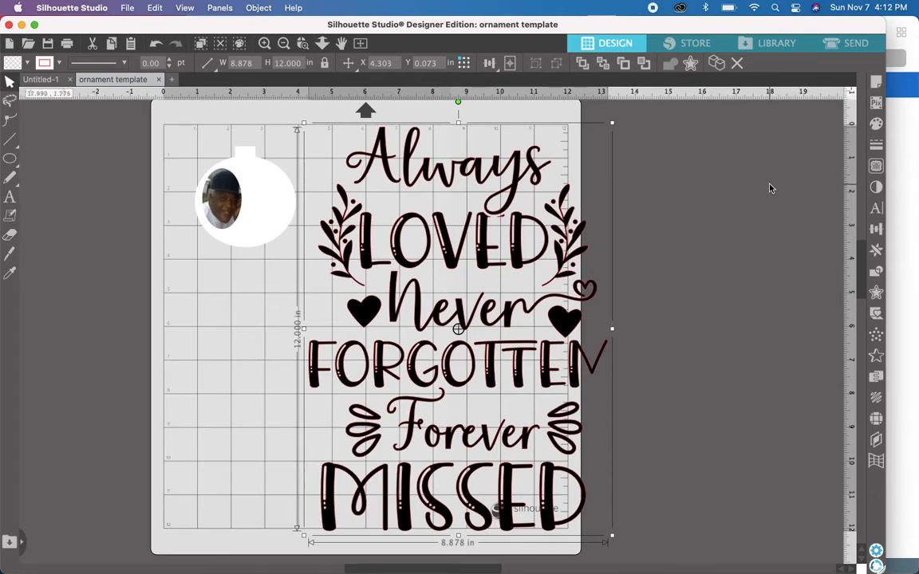
# Set the quote design's line color to transparent.
pyautogui.click(688, 173)
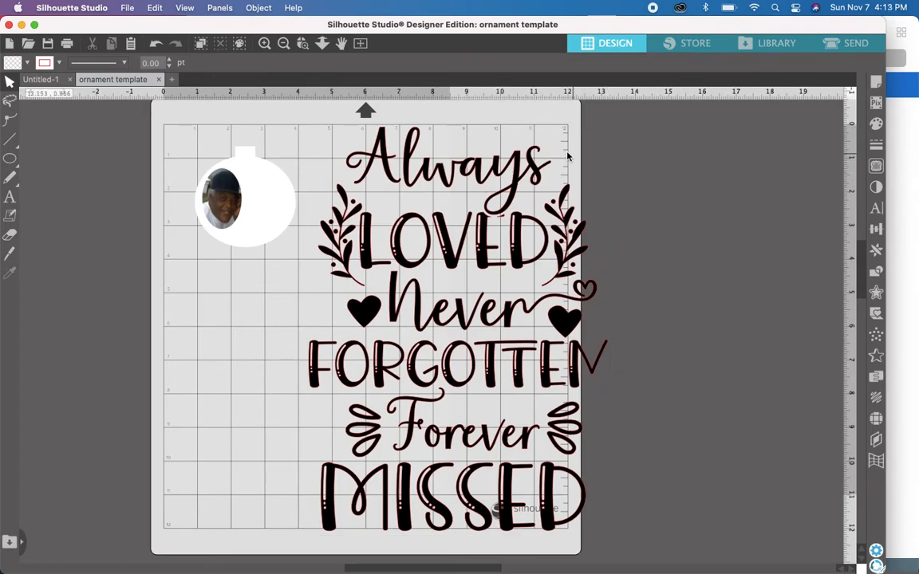
pyautogui.click(517, 170)
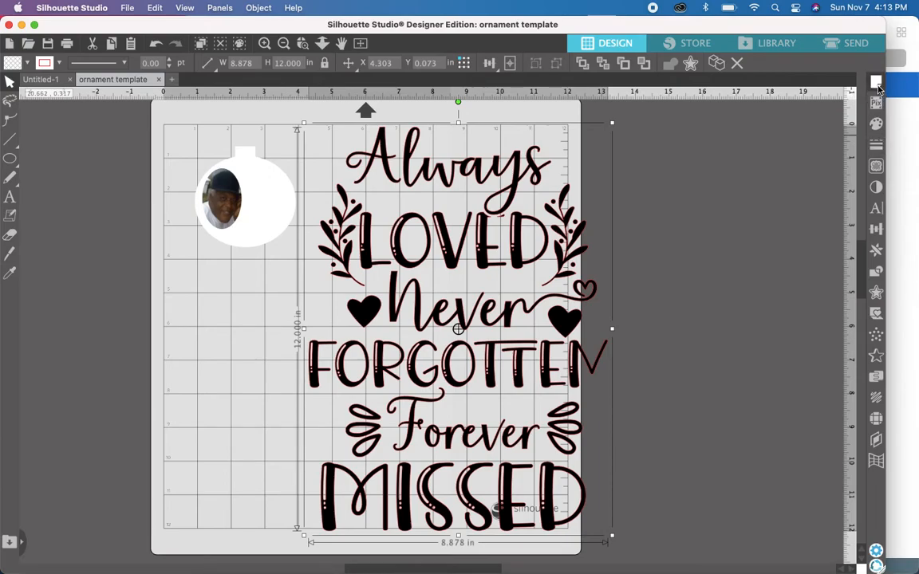
pyautogui.click(876, 148)
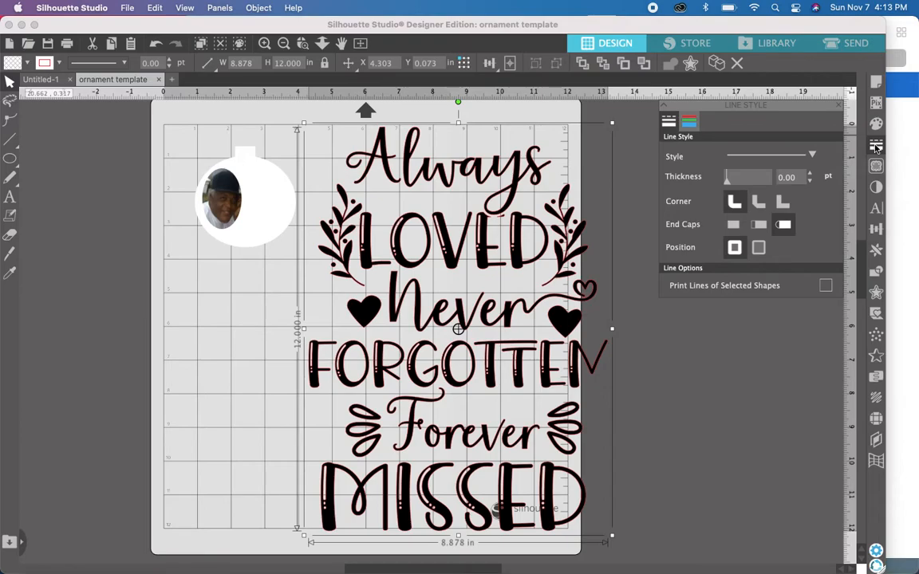
pyautogui.click(690, 128)
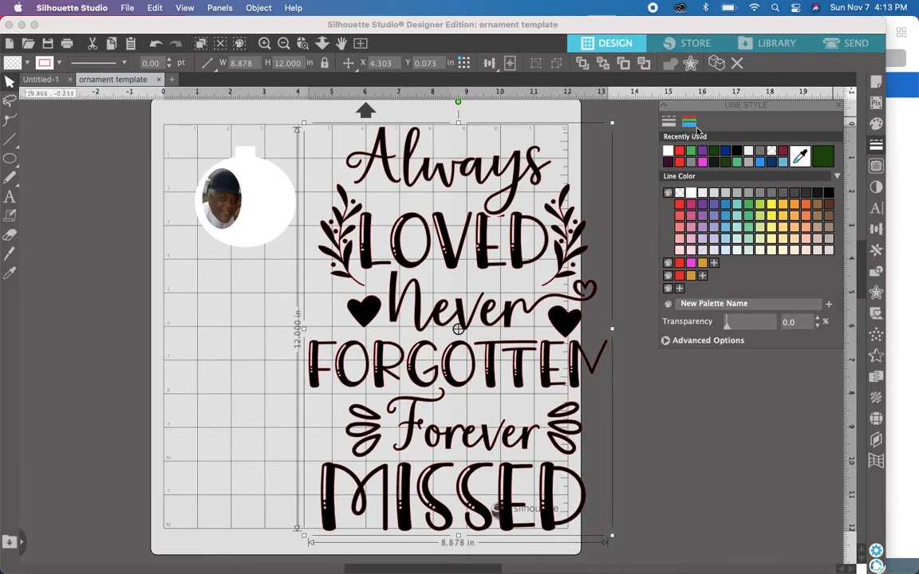
pyautogui.click(771, 151)
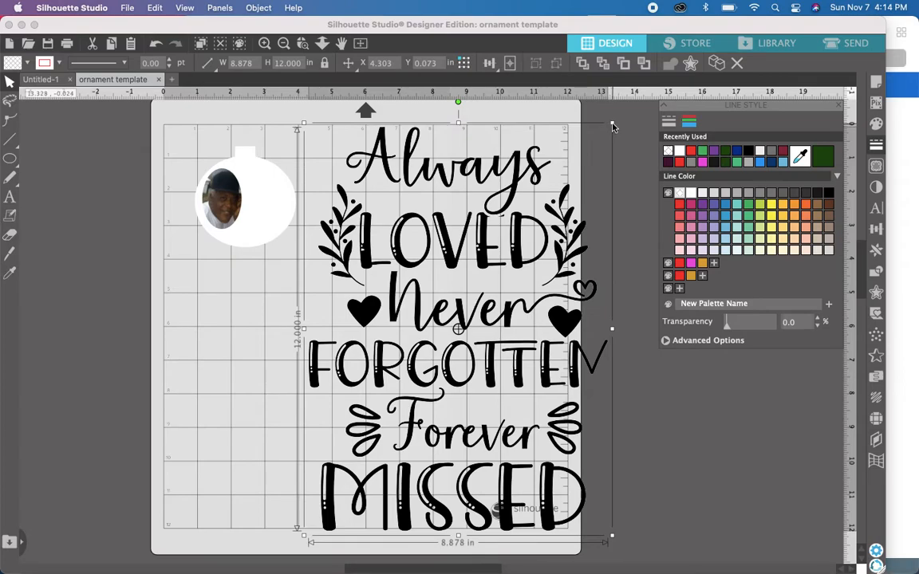
# Shrink the quote to about 2.06 by 2.79 in and place it on the right half of the ornament.
pyautogui.moveTo(611, 125); pyautogui.dragTo(566, 185)
pyautogui.moveTo(517, 222); pyautogui.dragTo(355, 355)
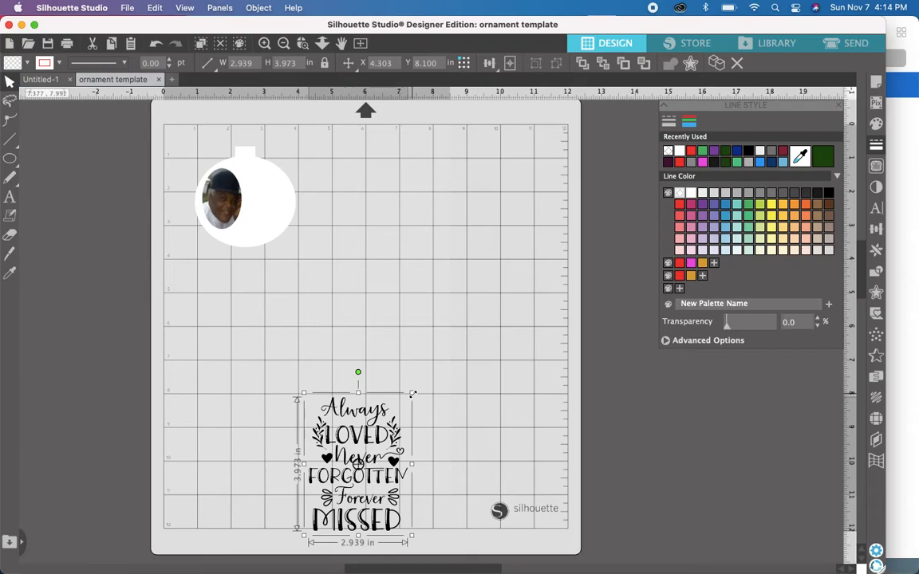
pyautogui.moveTo(412, 393); pyautogui.dragTo(367, 429)
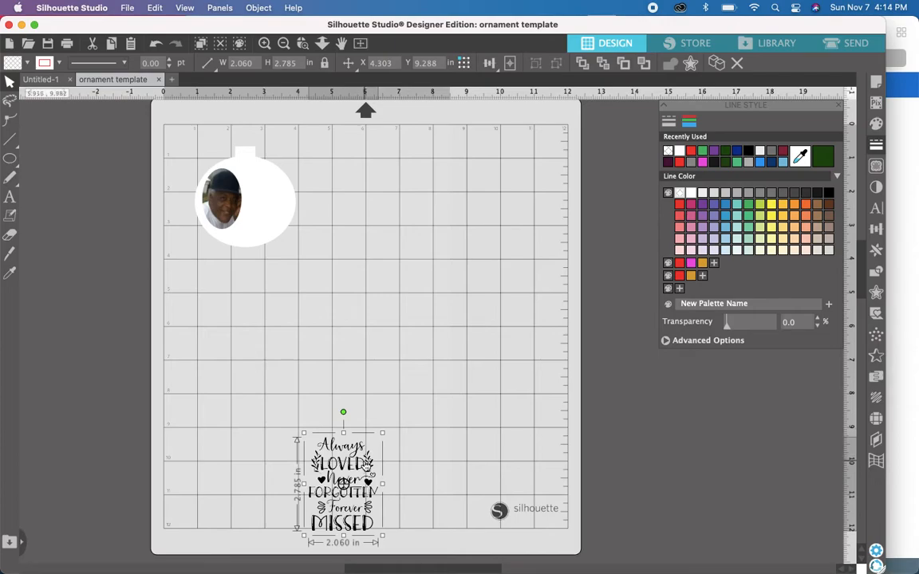
pyautogui.moveTo(355, 430); pyautogui.dragTo(262, 164)
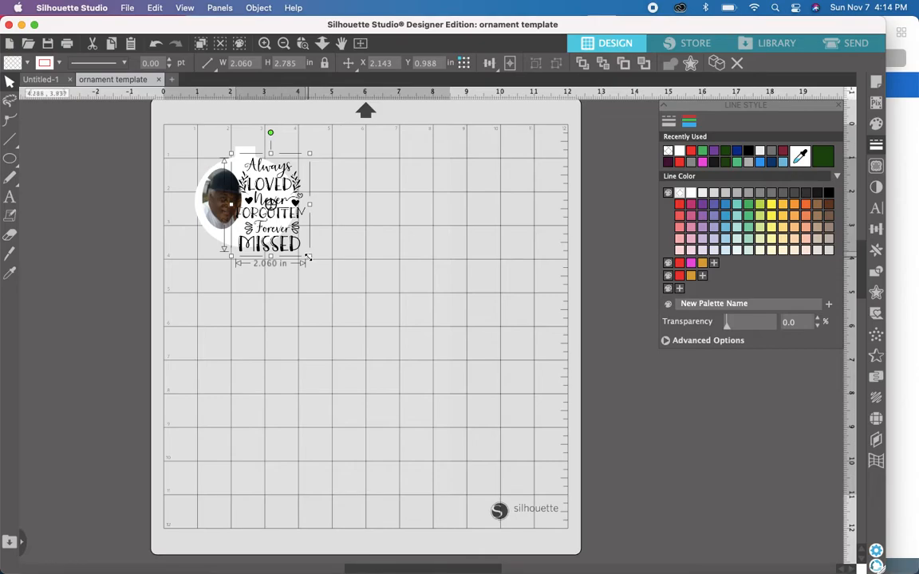
# Shrink the quote to about 1.29 by 1.75 in and nudge it beside the photo, within the ornament's outline.
pyautogui.moveTo(308, 257); pyautogui.dragTo(278, 210)
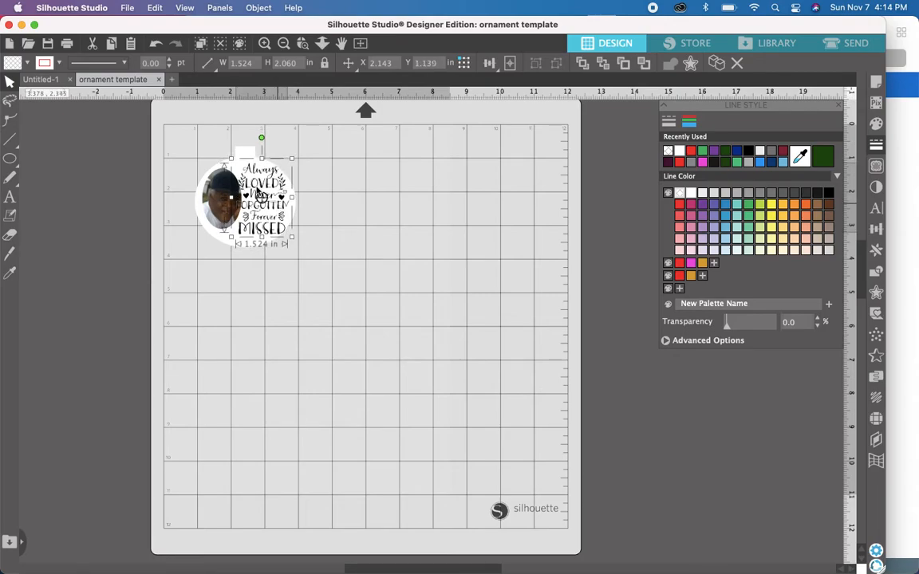
pyautogui.moveTo(232, 158); pyautogui.dragTo(241, 171)
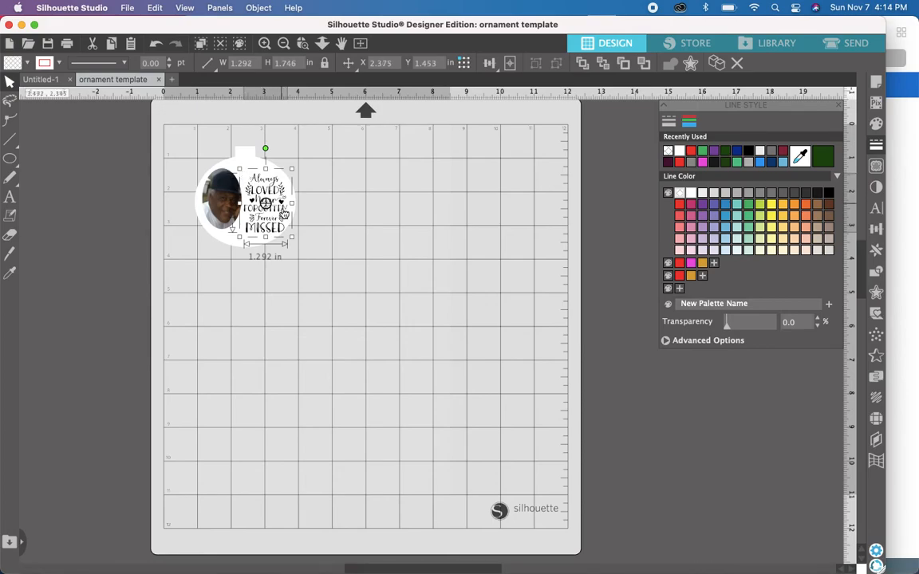
pyautogui.moveTo(283, 210); pyautogui.dragTo(280, 207)
pyautogui.click(328, 266)
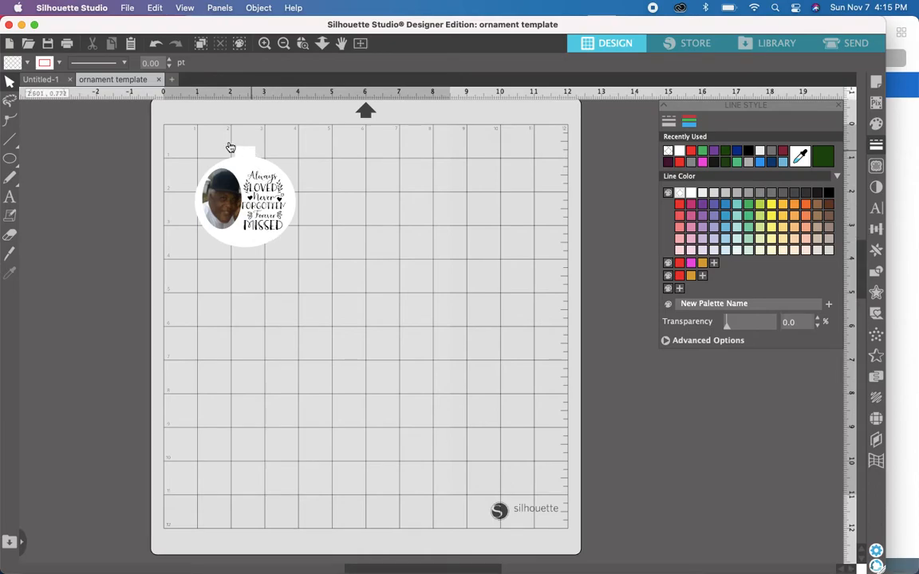
# Group the ornament shape, photo and quote into one object and shift it slightly left on the mat.
pyautogui.moveTo(180, 132); pyautogui.dragTo(323, 279)
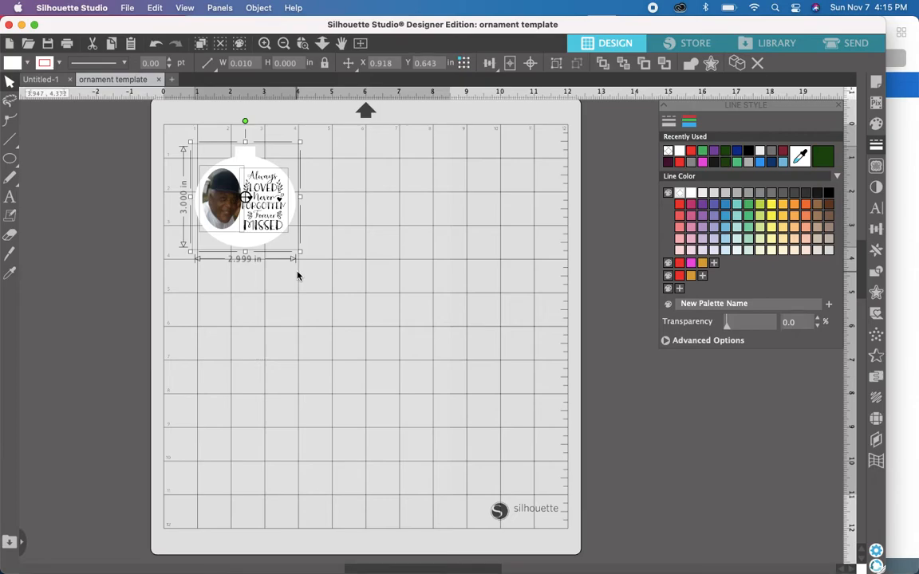
pyautogui.click(259, 8)
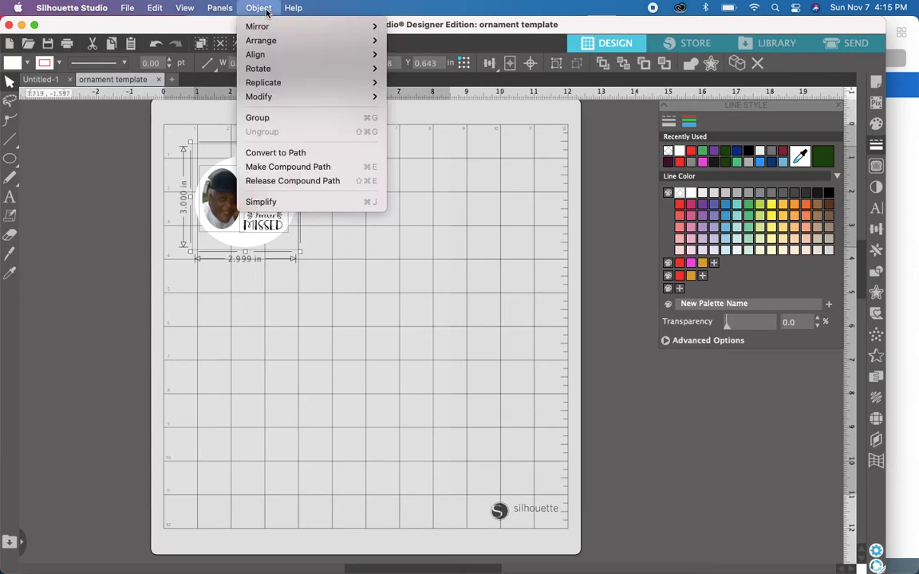
pyautogui.click(258, 118)
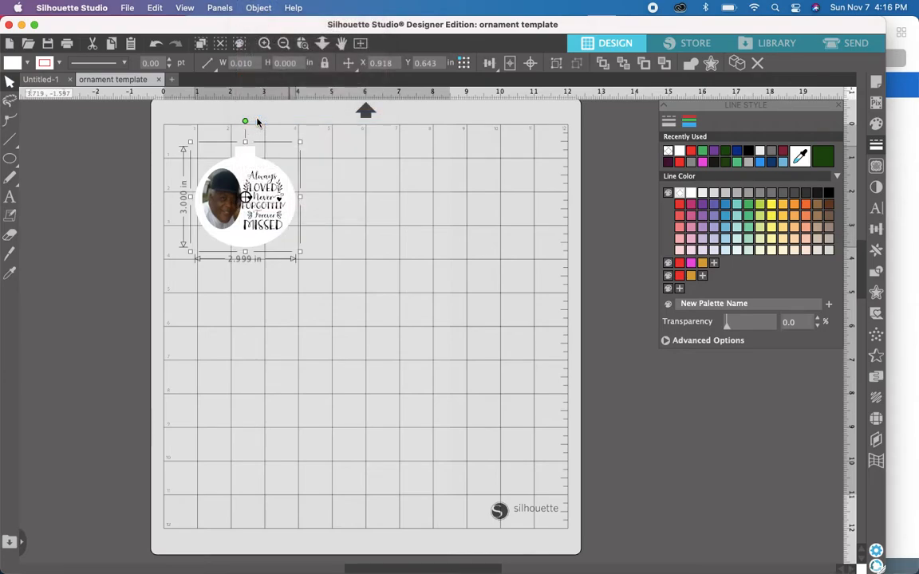
pyautogui.click(345, 215)
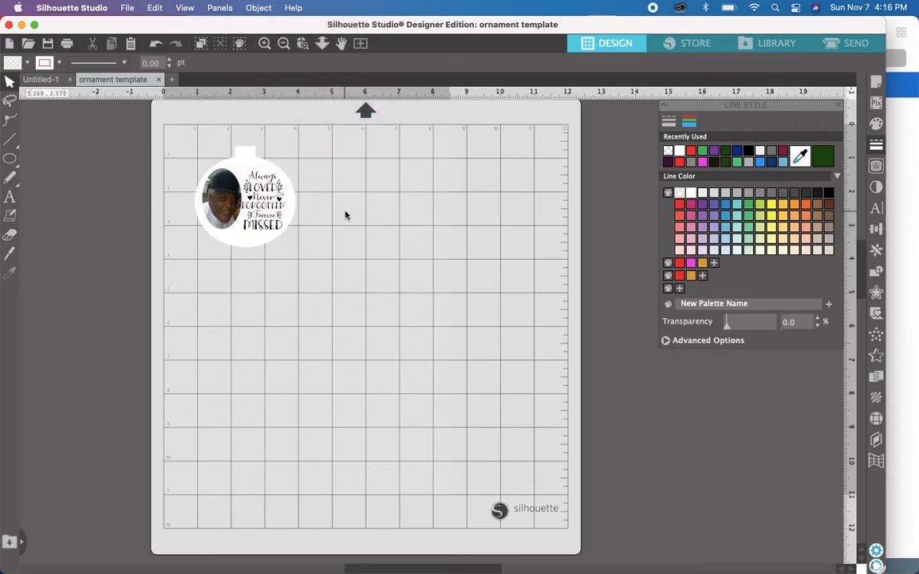
pyautogui.moveTo(278, 202)
pyautogui.mouseDown()
pyautogui.moveTo(316, 226)
pyautogui.moveTo(311, 172)
pyautogui.moveTo(240, 207)
pyautogui.moveTo(396, 251)
pyautogui.moveTo(203, 175)
pyautogui.moveTo(286, 220)
pyautogui.moveTo(203, 248)
pyautogui.moveTo(302, 198)
pyautogui.moveTo(289, 217)
pyautogui.moveTo(255, 183)
pyautogui.moveTo(249, 200)
pyautogui.moveTo(266, 204)
pyautogui.mouseUp()
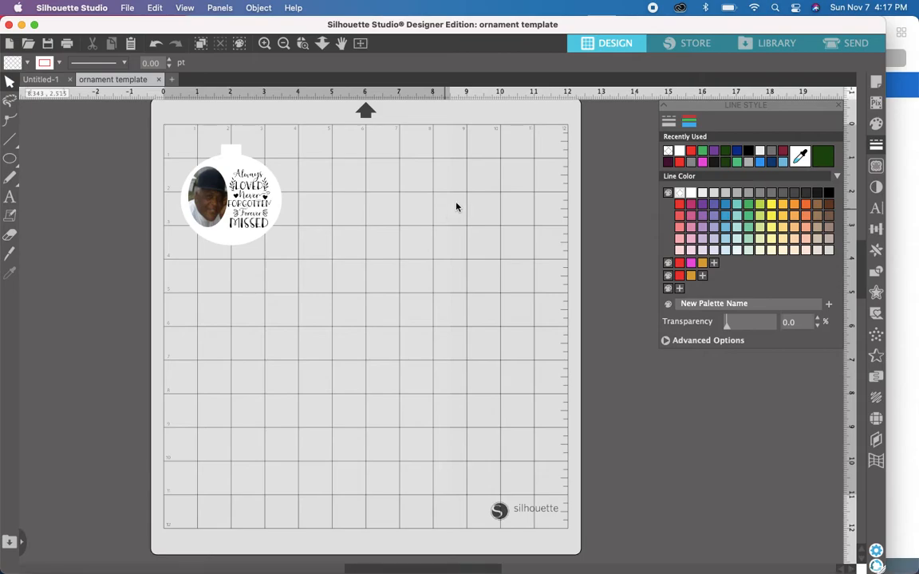
# Turn on the registration marks in the page setup.
pyautogui.click(838, 110)
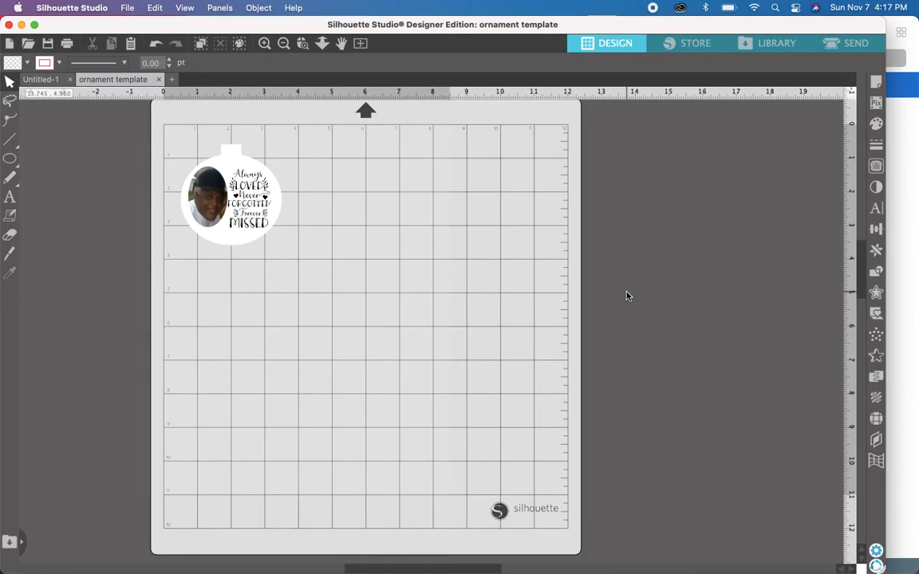
pyautogui.click(876, 85)
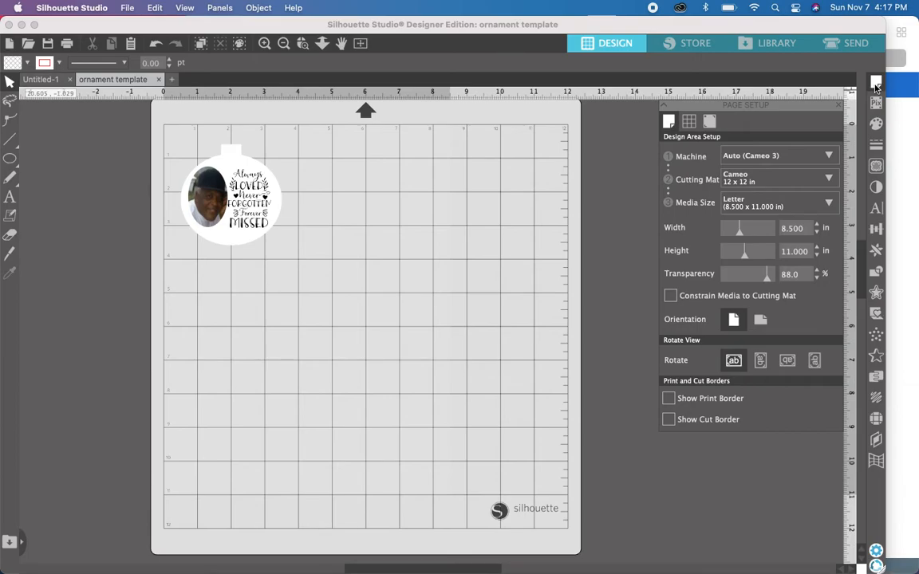
pyautogui.click(713, 123)
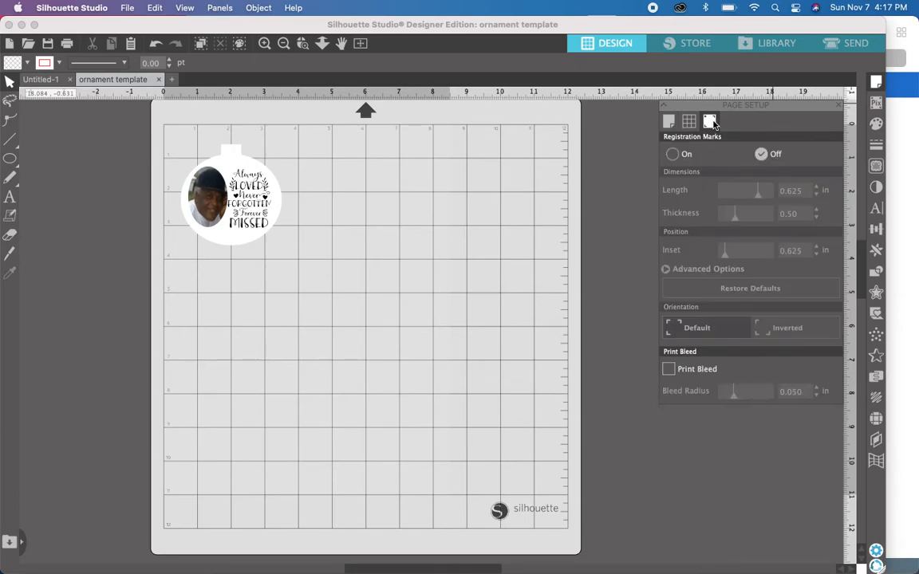
pyautogui.click(674, 154)
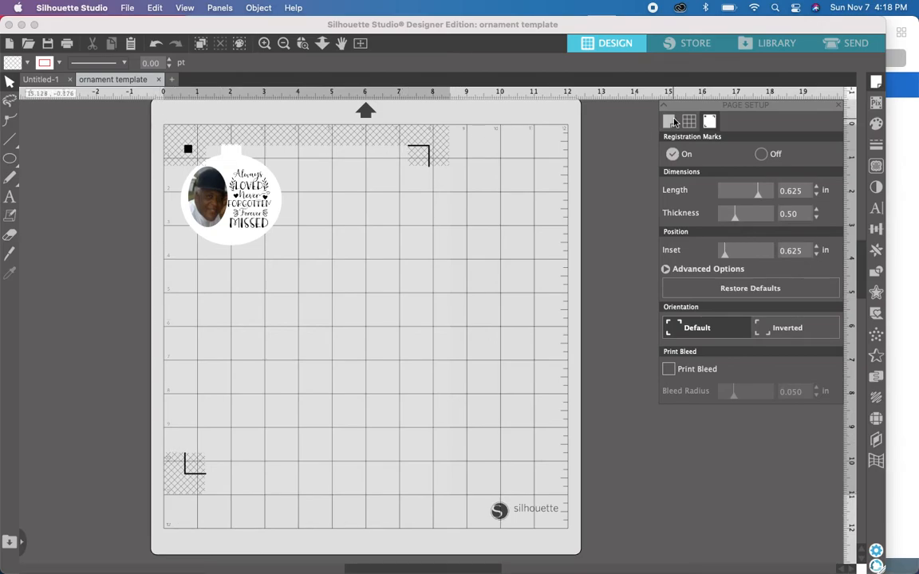
pyautogui.click(763, 155)
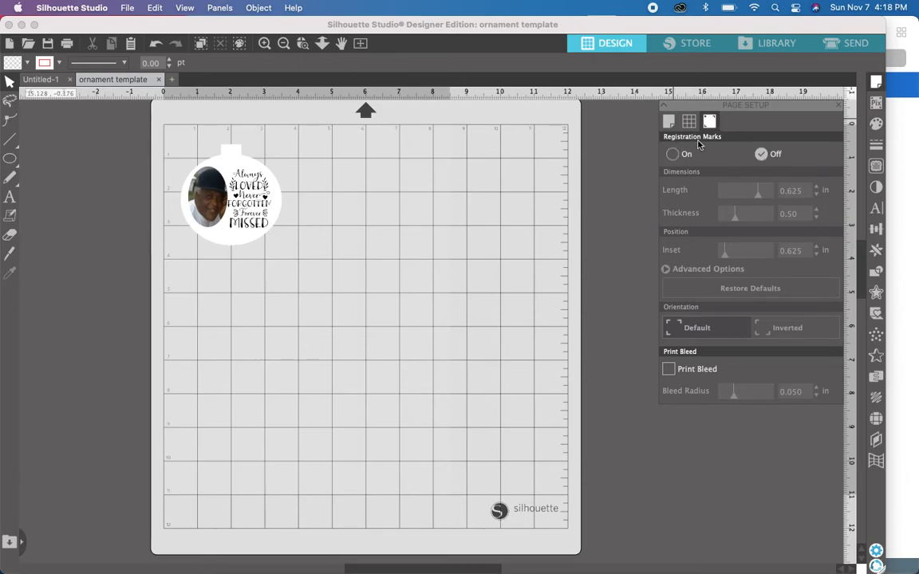
pyautogui.click(674, 155)
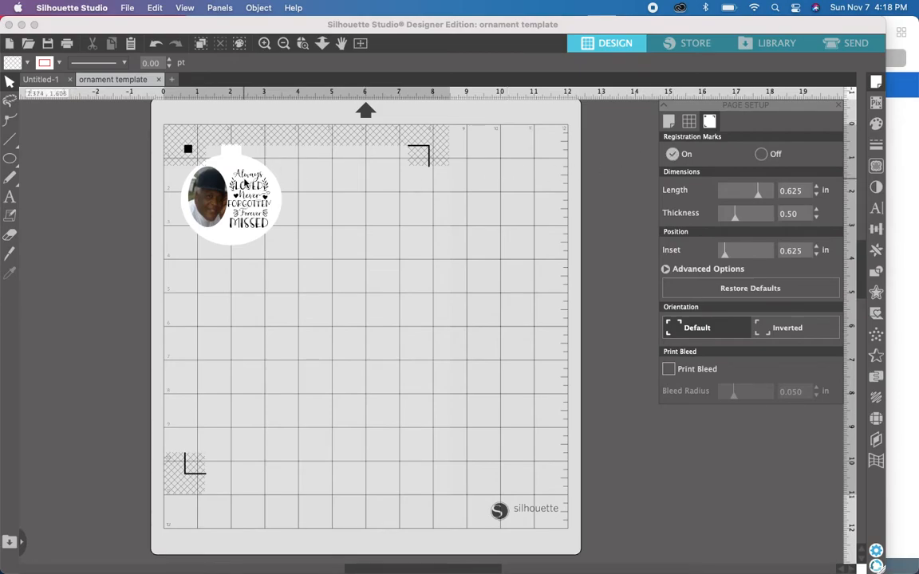
# Move the grouped ornament clear of the hatched registration-mark area, to about X 0.86, Y 0.97 in, and close the page setup.
pyautogui.moveTo(246, 185); pyautogui.dragTo(258, 196)
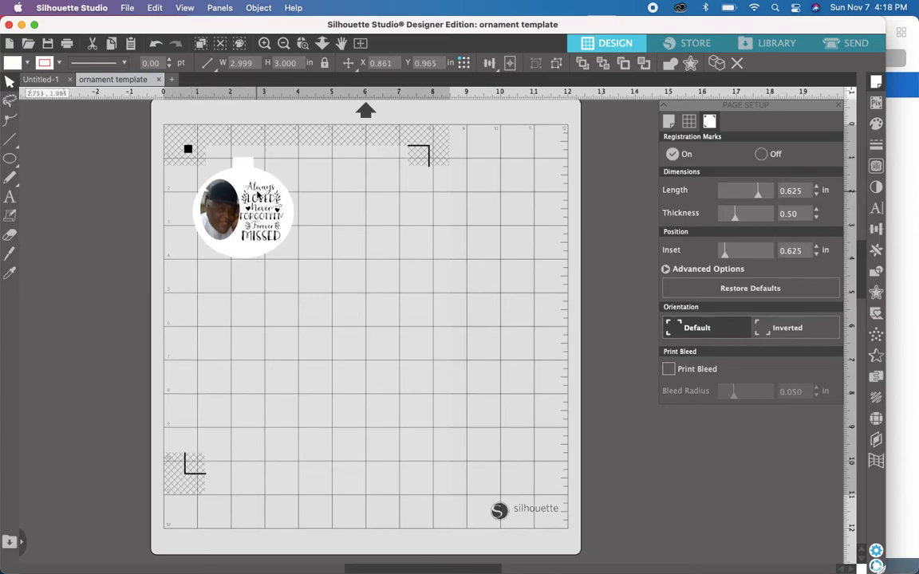
pyautogui.press('Escape')
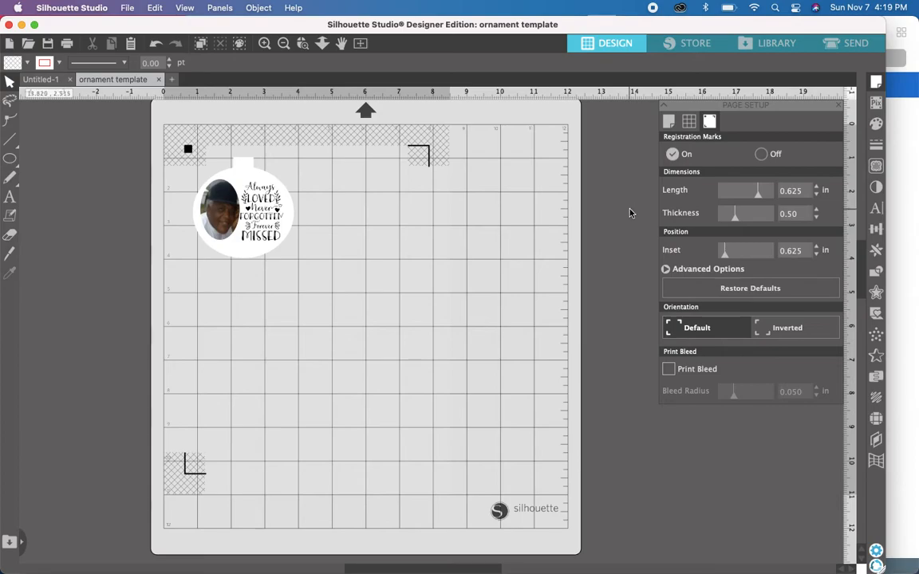
pyautogui.click(838, 108)
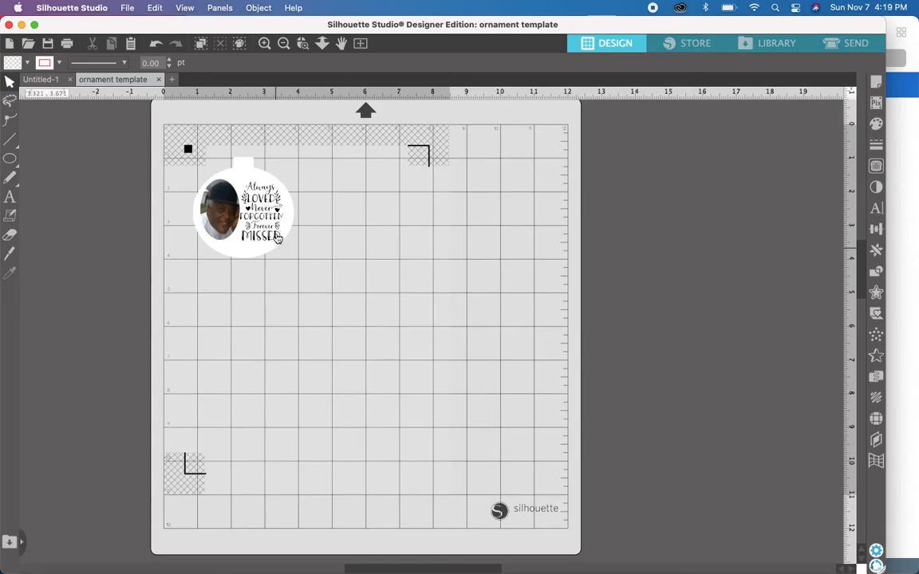
pyautogui.click(267, 8)
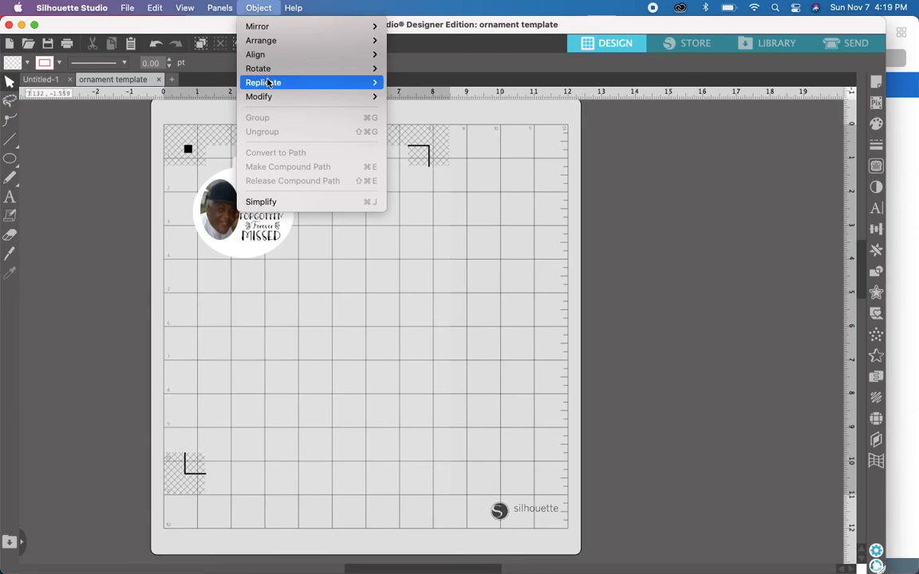
pyautogui.moveTo(269, 87)
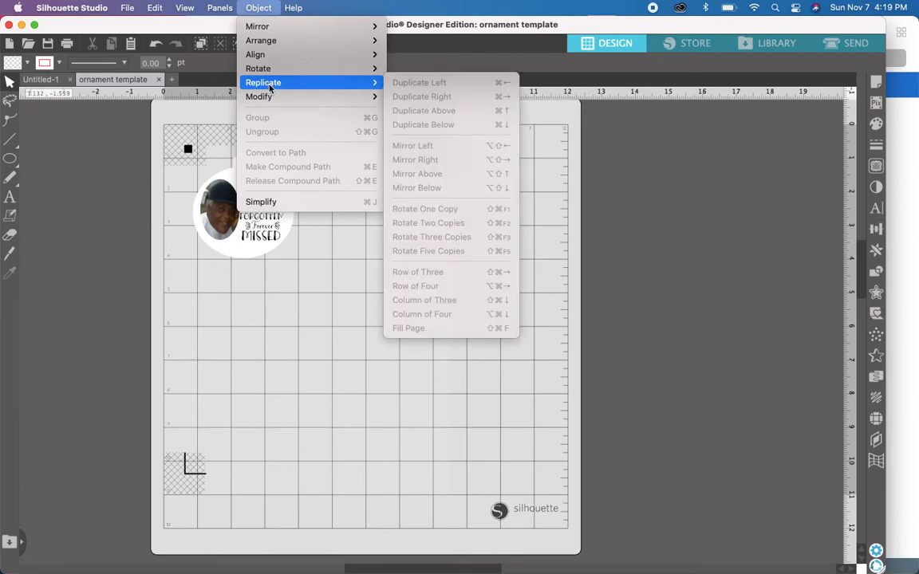
pyautogui.click(325, 269)
# Try duplicating the grouped ornament to the right and undo the copy.
pyautogui.click(271, 229)
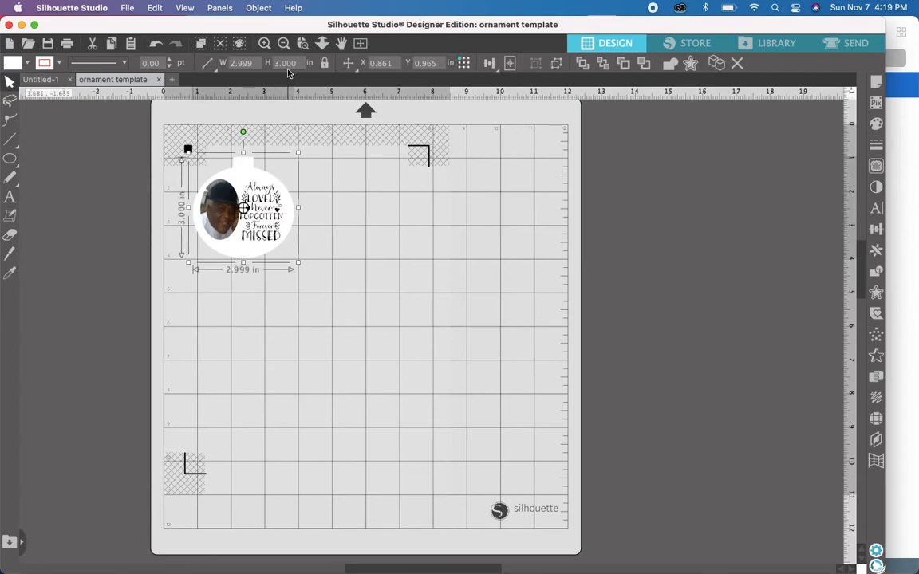
pyautogui.click(260, 8)
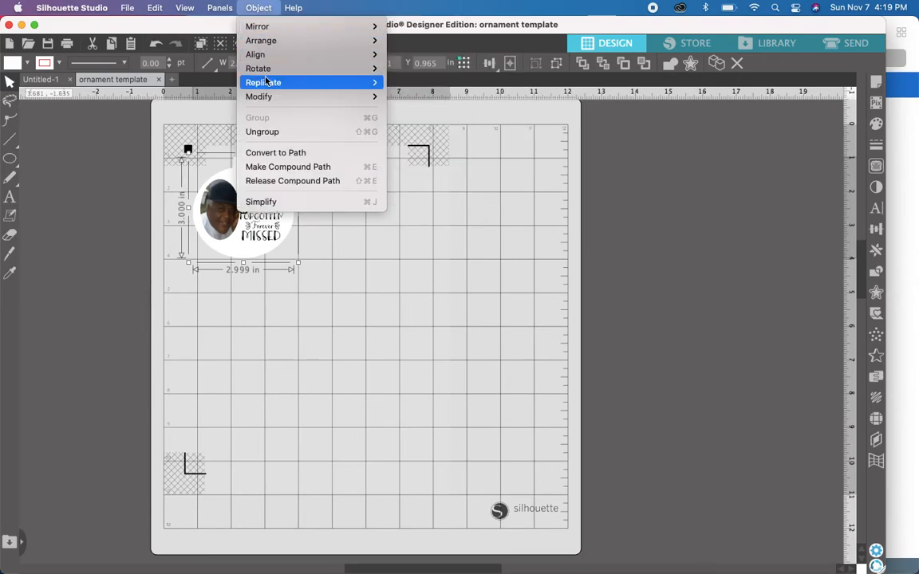
pyautogui.moveTo(266, 84)
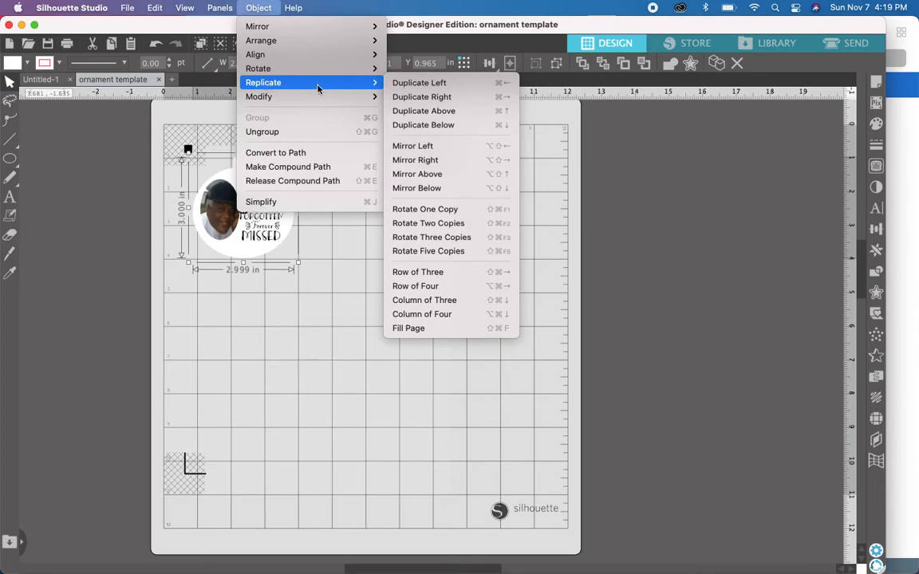
pyautogui.click(418, 98)
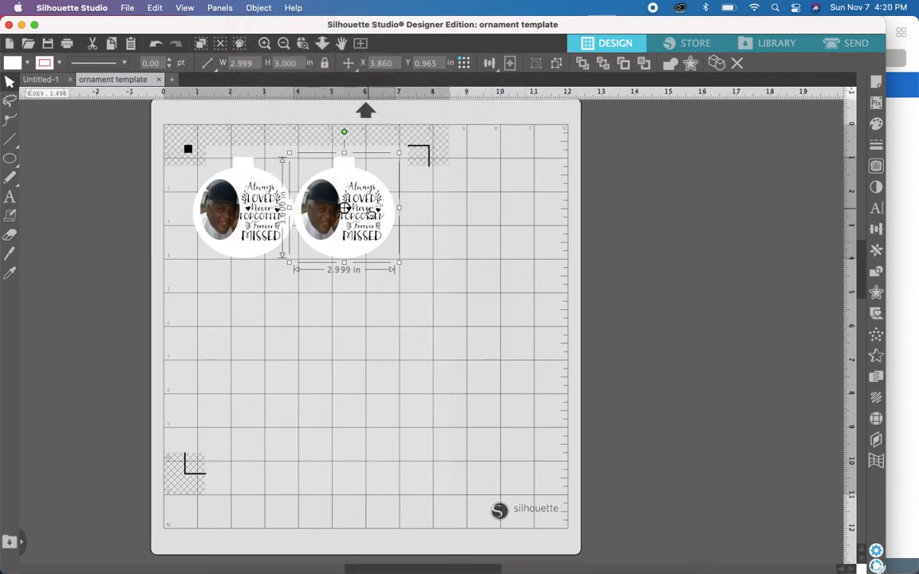
pyautogui.rightClick(371, 209)
pyautogui.click(488, 177)
pyautogui.press('super+z')
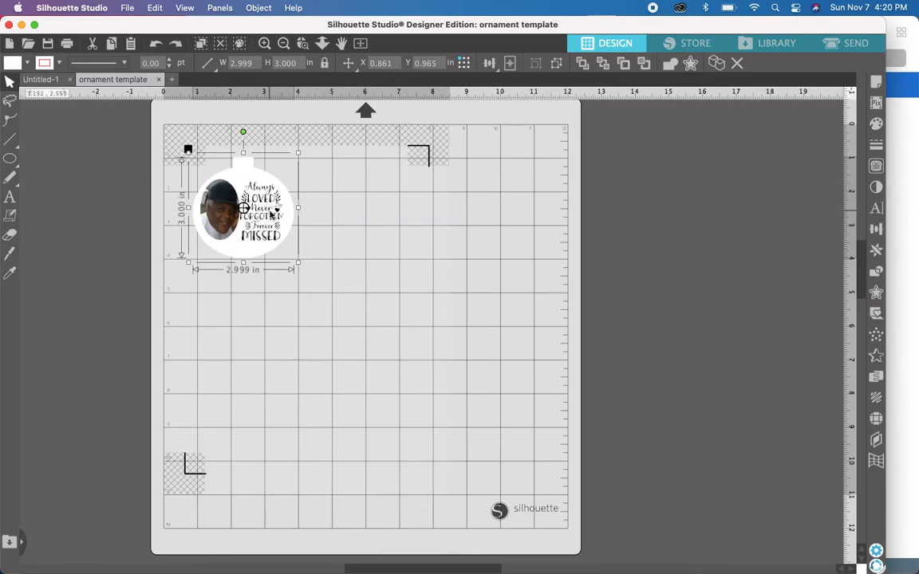
# Duplicate the ornament to the right and move the copy to about X 4.33, Y 0.89 in, leaving a gap between them.
pyautogui.click(260, 10)
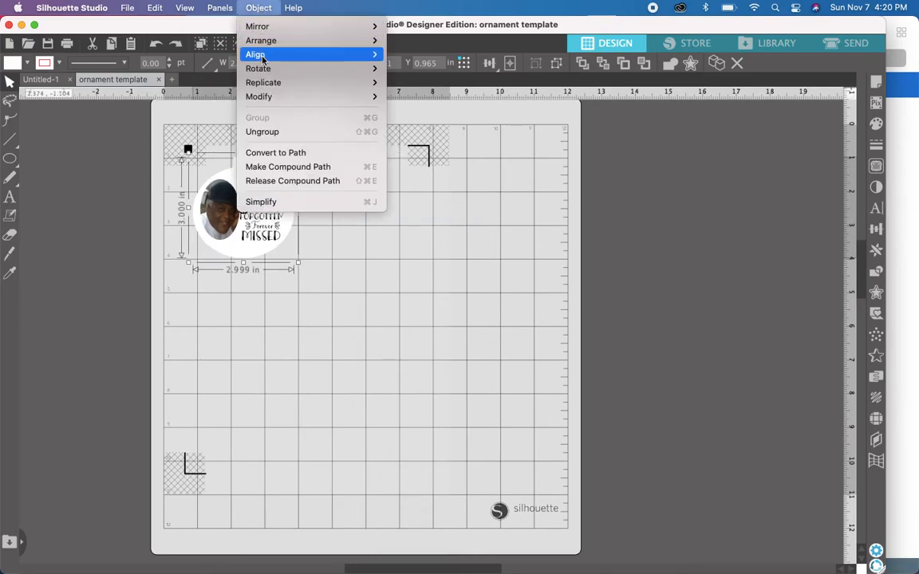
pyautogui.moveTo(326, 80)
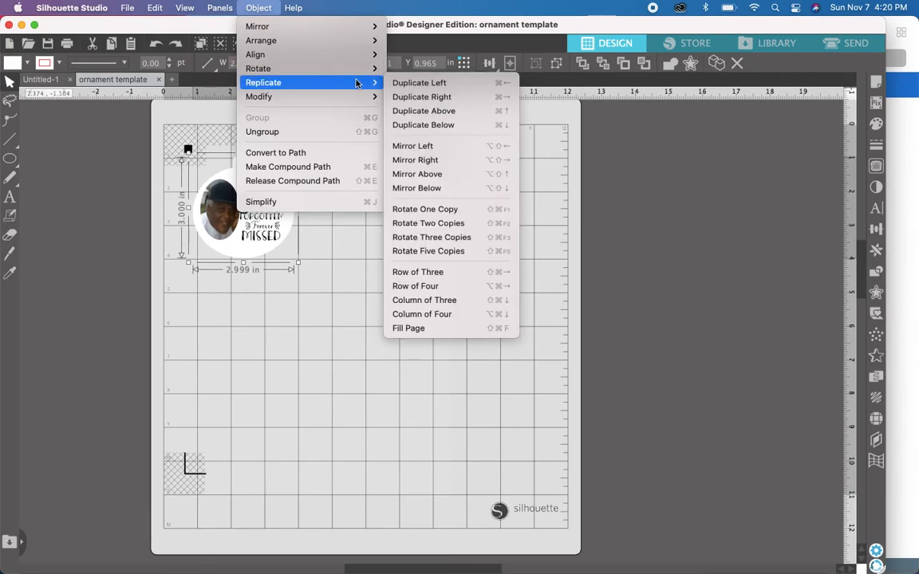
pyautogui.click(414, 96)
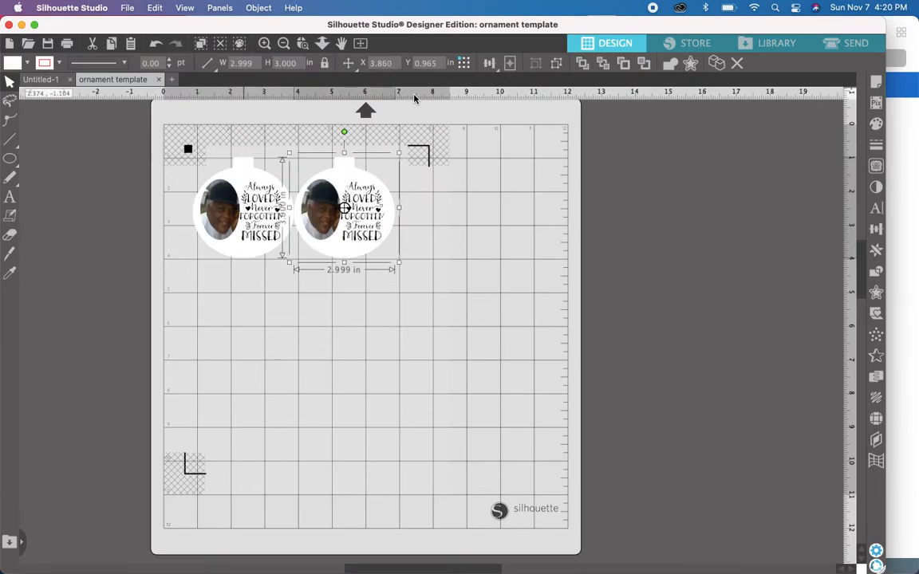
pyautogui.moveTo(369, 201); pyautogui.dragTo(386, 195)
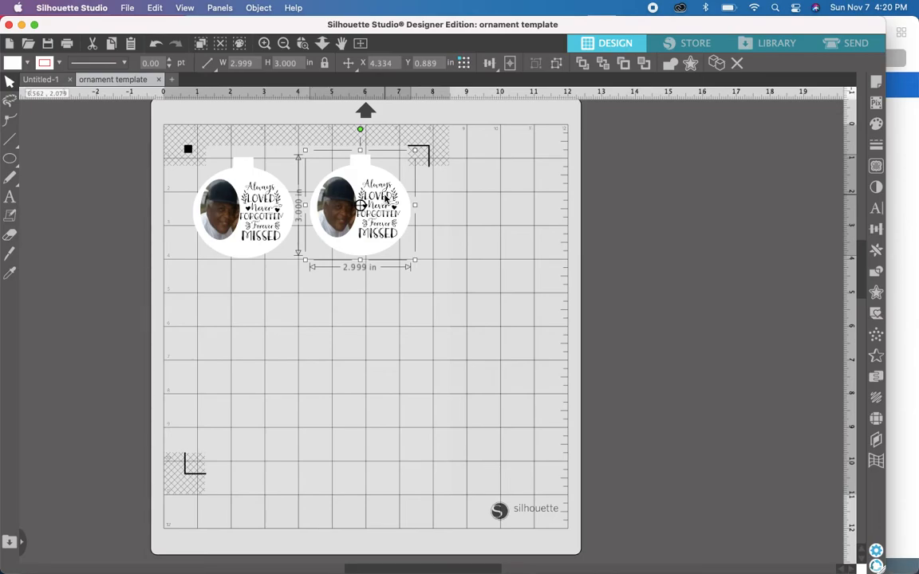
# Duplicate the second ornament below and move the copy down to about X 4.41, Y 4.82 in.
pyautogui.click(268, 10)
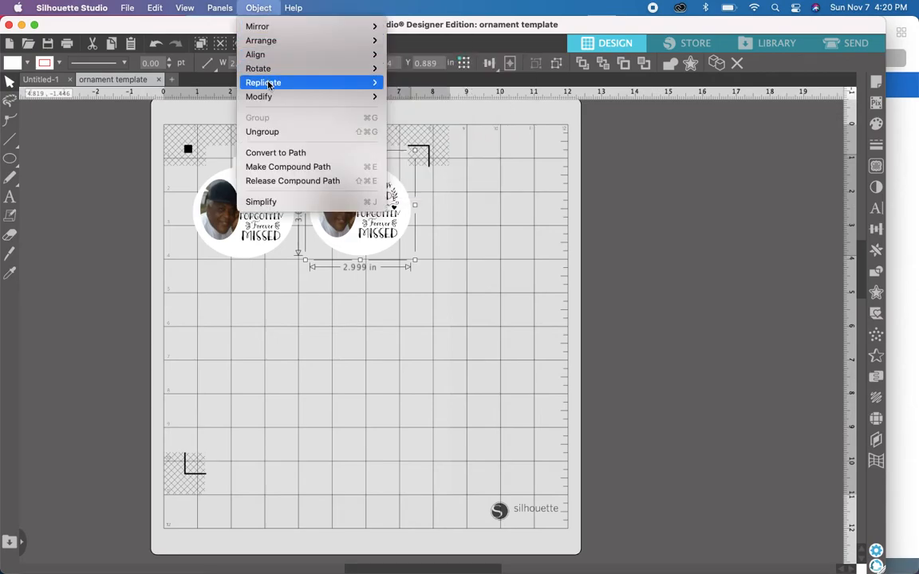
pyautogui.moveTo(323, 81)
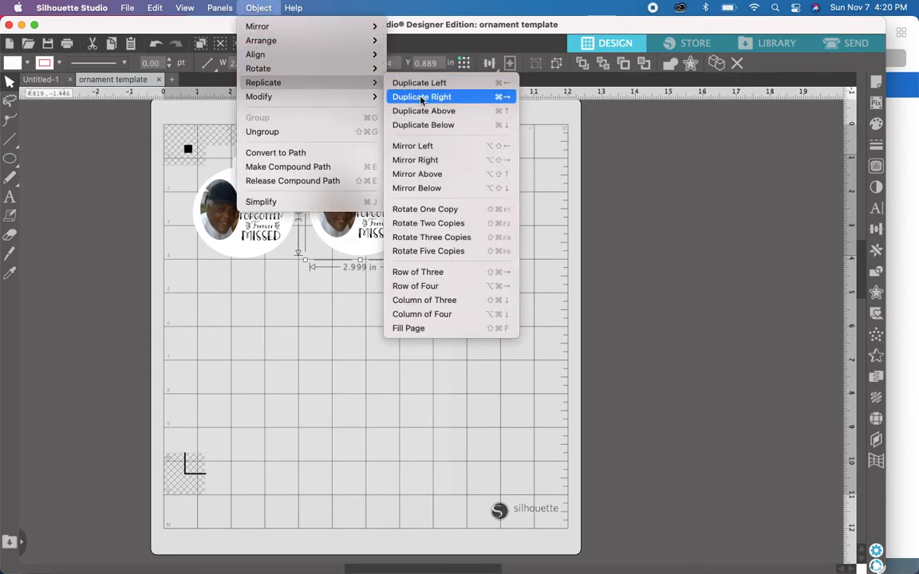
pyautogui.click(428, 125)
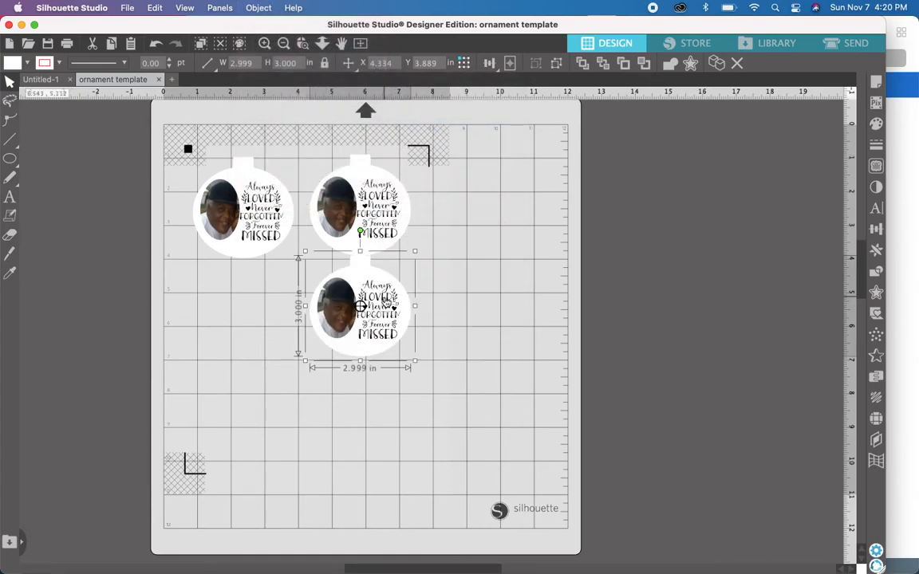
pyautogui.moveTo(385, 308); pyautogui.dragTo(388, 332)
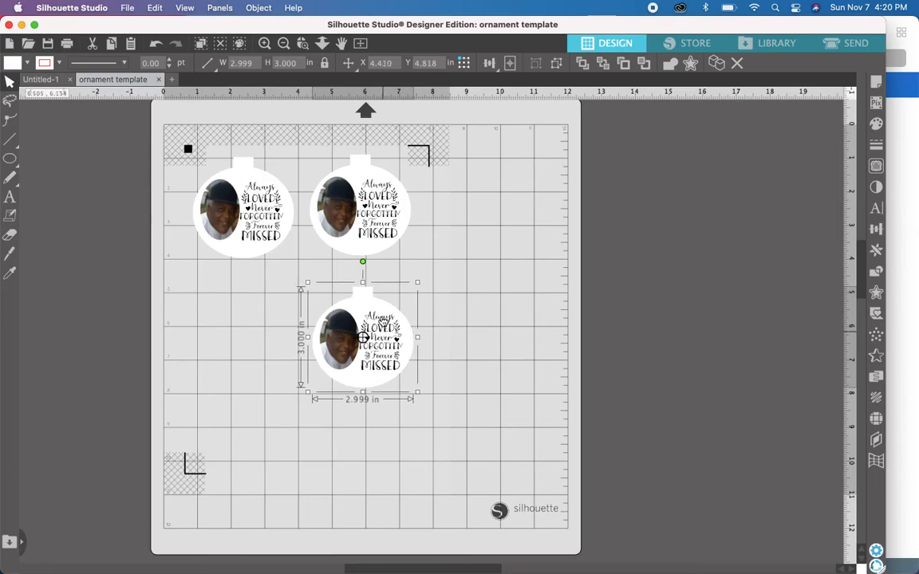
# Duplicate the lower ornament to the left and move the copy to about X 0.92, Y 4.91 in, completing a two-by-two layout.
pyautogui.click(265, 9)
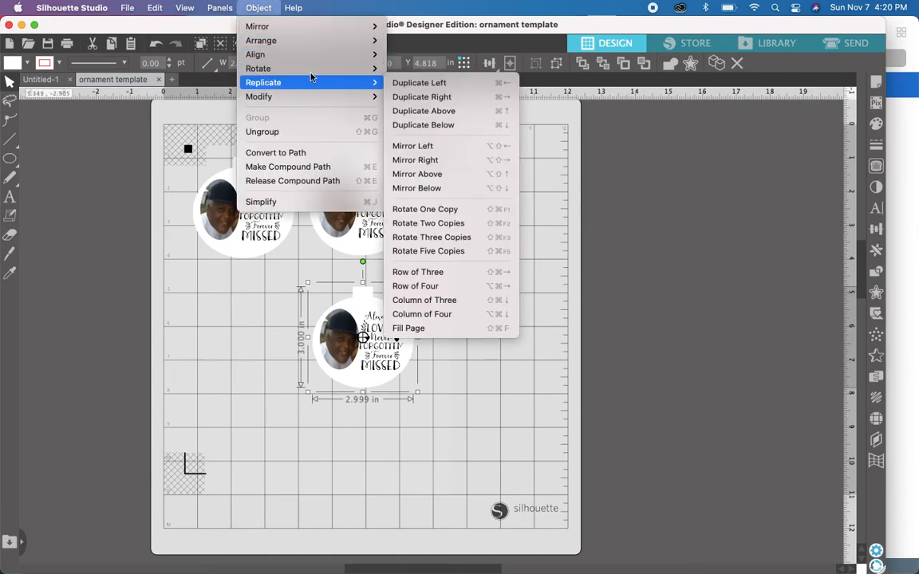
pyautogui.click(409, 84)
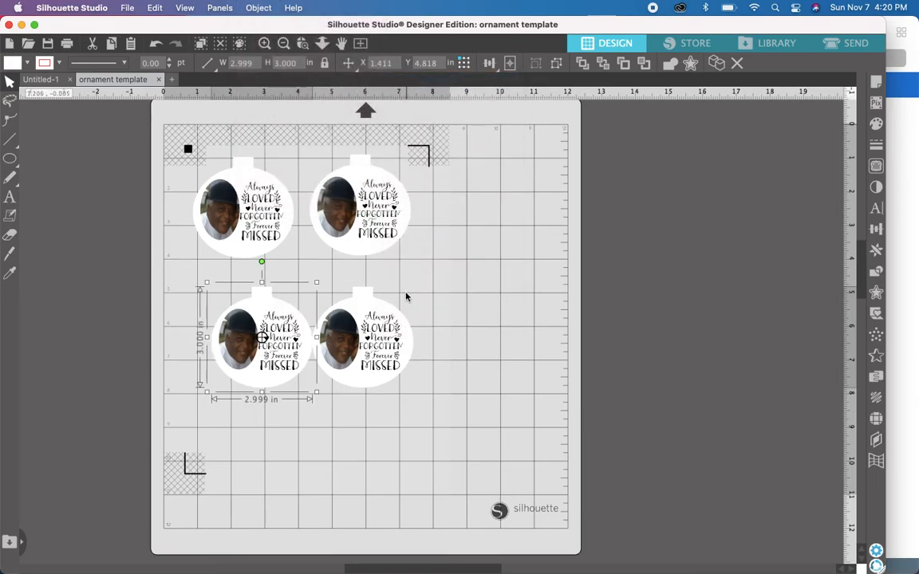
pyautogui.moveTo(287, 346); pyautogui.dragTo(269, 346)
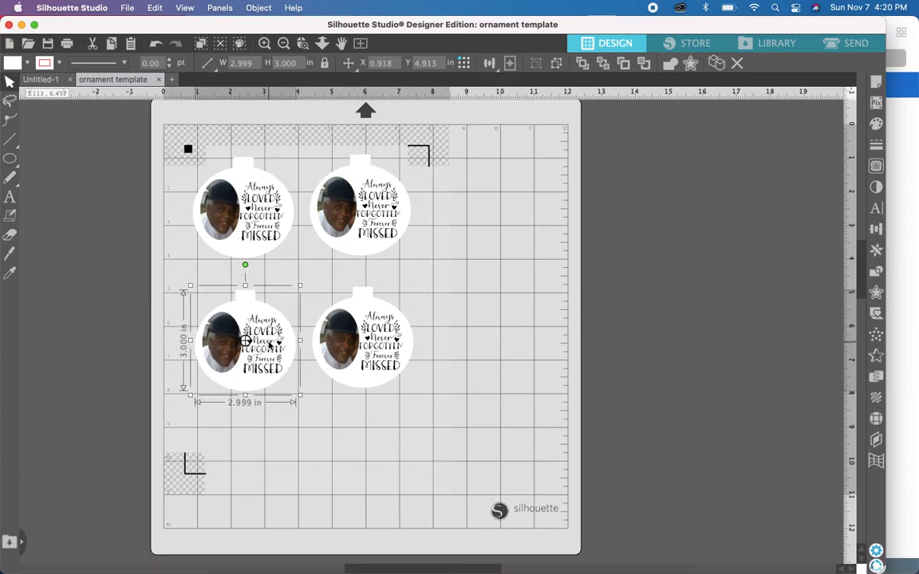
# Move the lower-right ornament slightly down to line it up with the ornament above and the one beside it.
pyautogui.click(374, 349)
pyautogui.moveTo(373, 349); pyautogui.dragTo(372, 355)
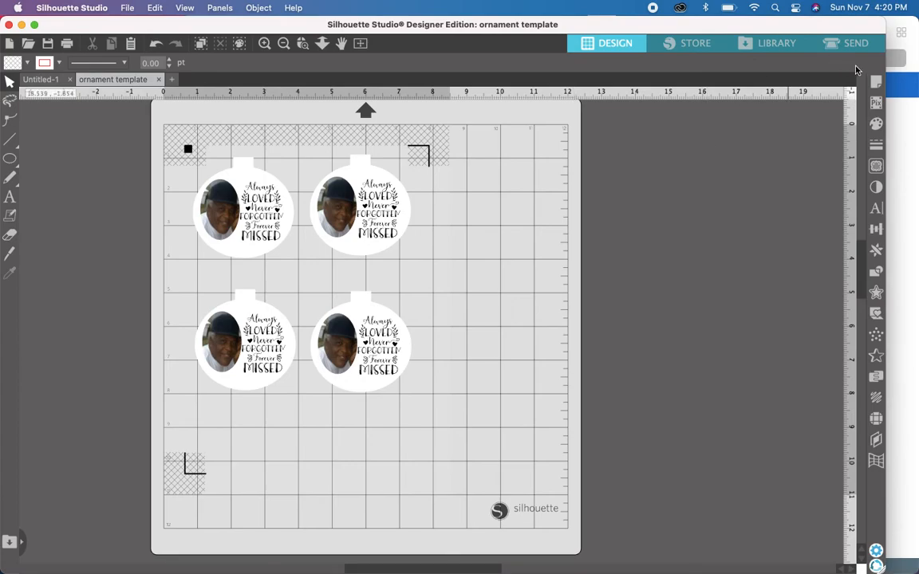
# Turn on the print border and the cut border in the page setup.
pyautogui.click(876, 82)
pyautogui.click(876, 82)
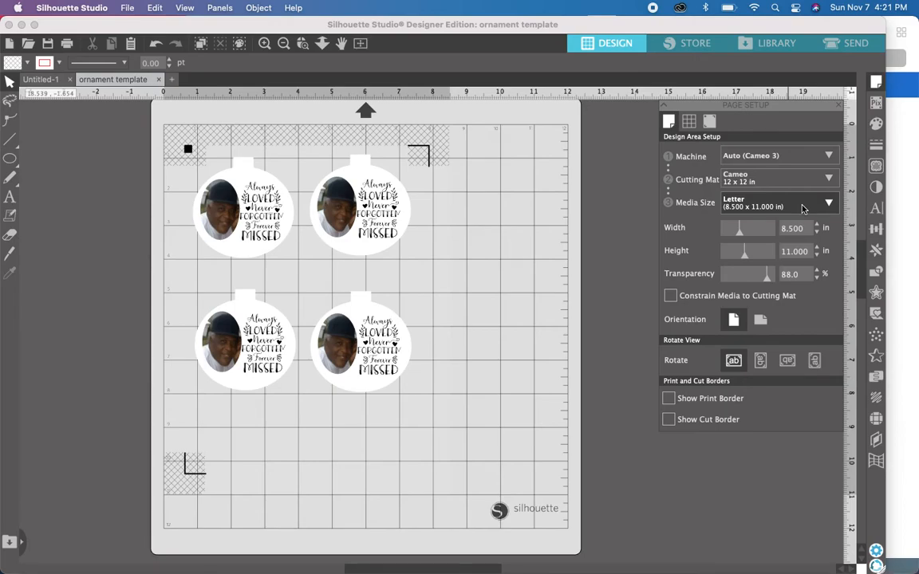
pyautogui.click(669, 399)
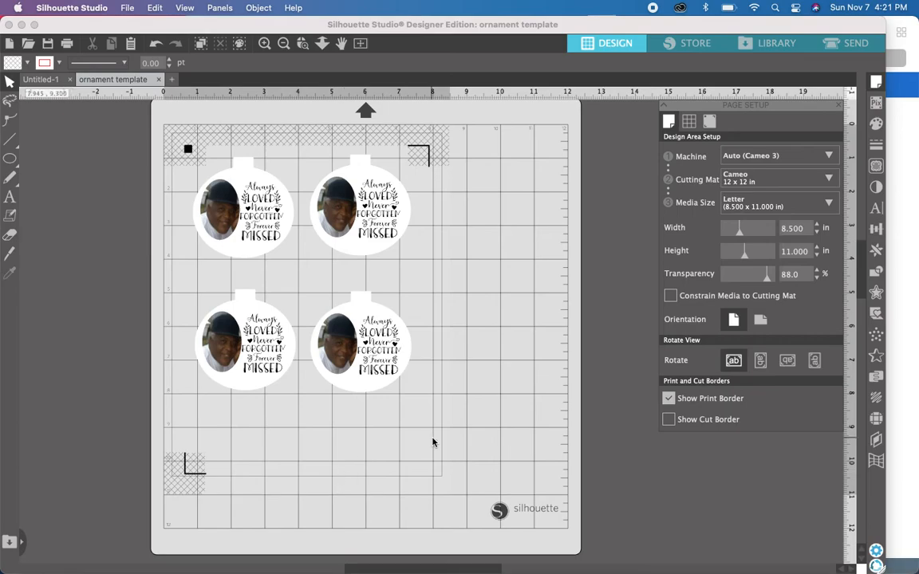
pyautogui.click(670, 420)
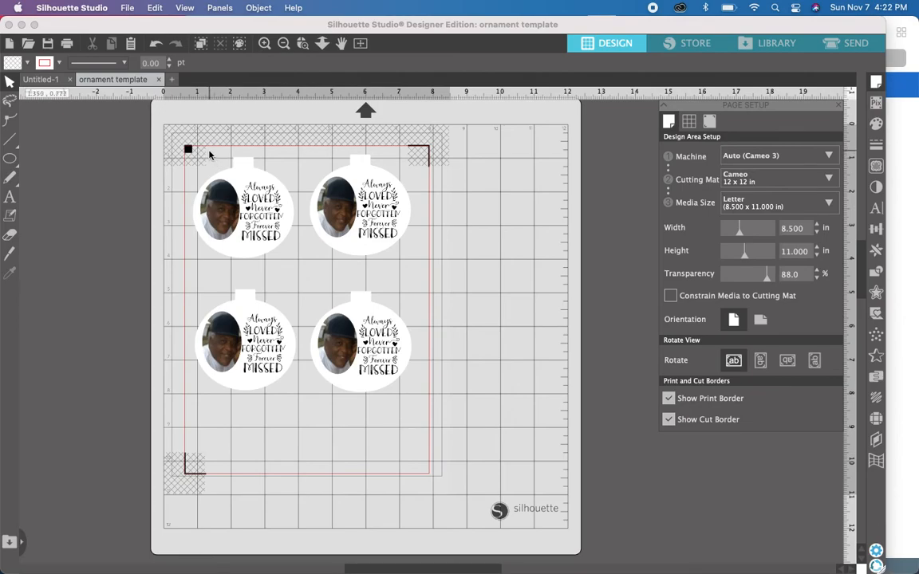
# Group all four ornaments and move the group to about X 1.07, Y 1.38 in, within the cut border.
pyautogui.click(209, 155)
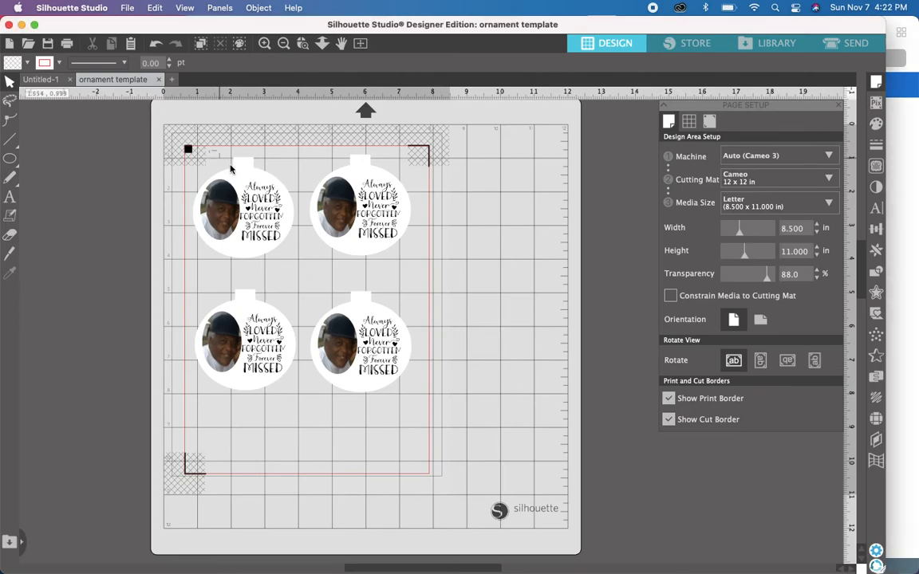
pyautogui.keyDown('shift'); pyautogui.click(315, 214); pyautogui.keyUp('shift')
pyautogui.moveTo(380, 297); pyautogui.dragTo(408, 407)
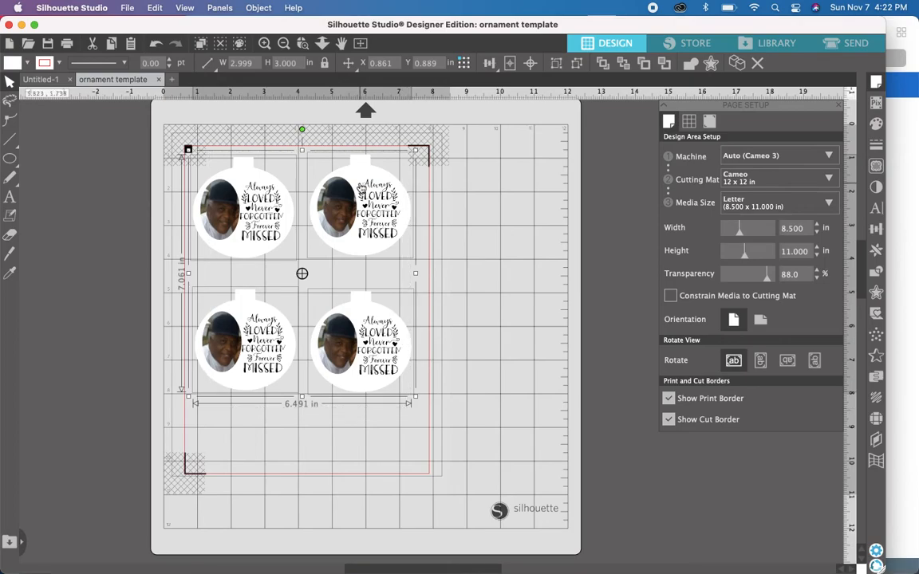
pyautogui.click(259, 8)
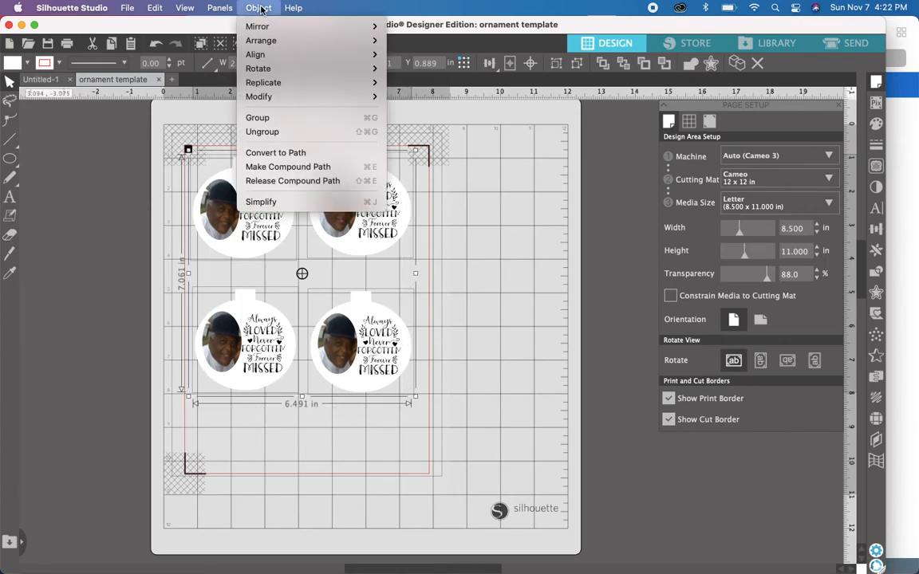
pyautogui.click(264, 118)
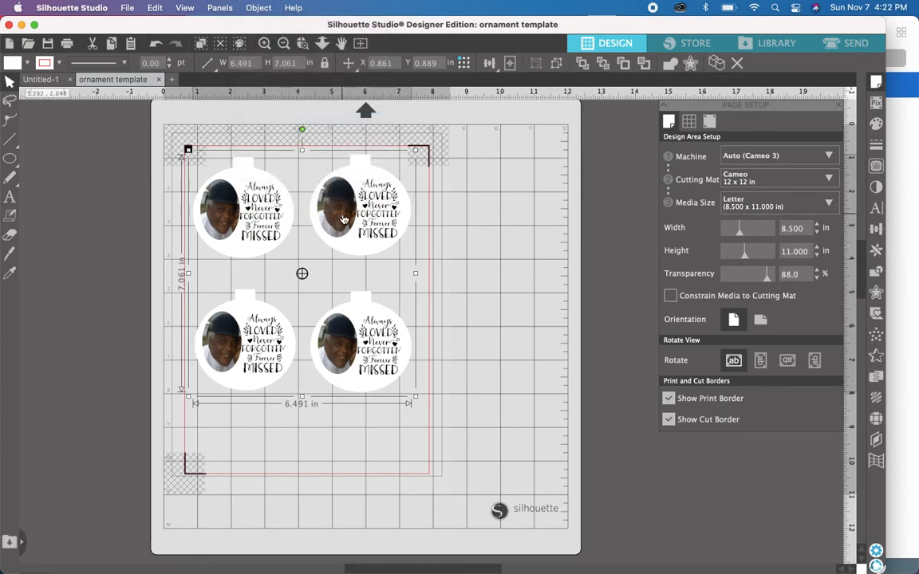
pyautogui.moveTo(345, 221)
pyautogui.mouseDown()
pyautogui.moveTo(308, 251)
pyautogui.moveTo(193, 230)
pyautogui.moveTo(338, 323)
pyautogui.moveTo(357, 292)
pyautogui.moveTo(342, 209)
pyautogui.moveTo(351, 235)
pyautogui.mouseUp()
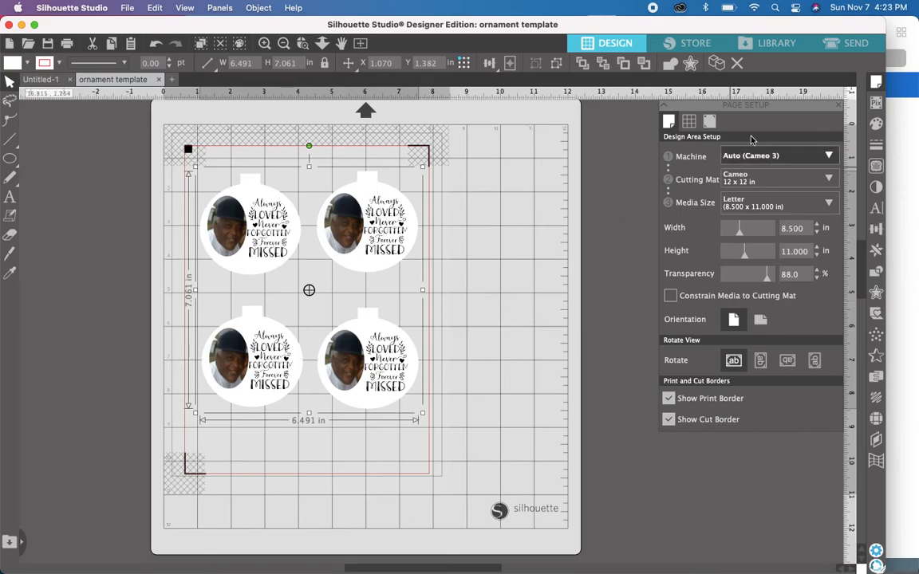
pyautogui.click(838, 107)
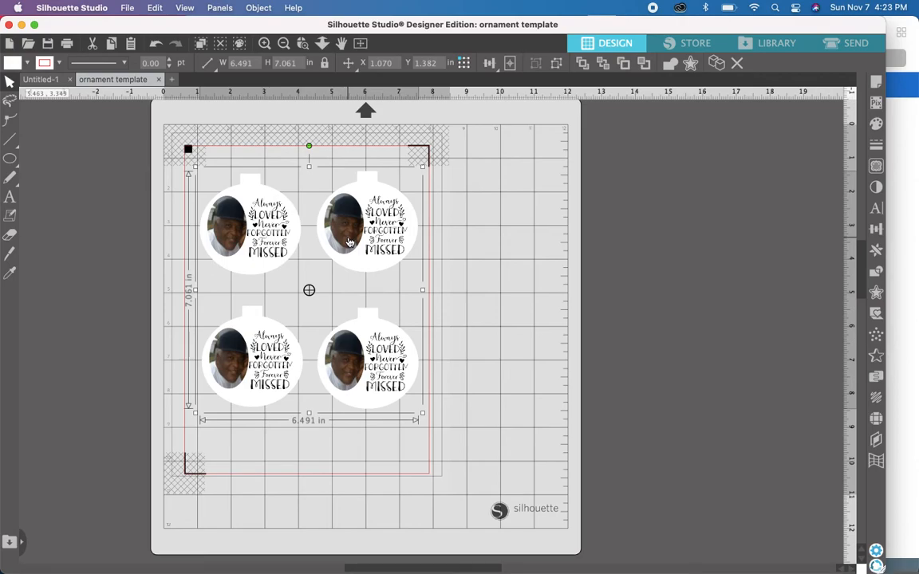
# Mirror the grouped ornaments by flipping them horizontally.
pyautogui.click(259, 8)
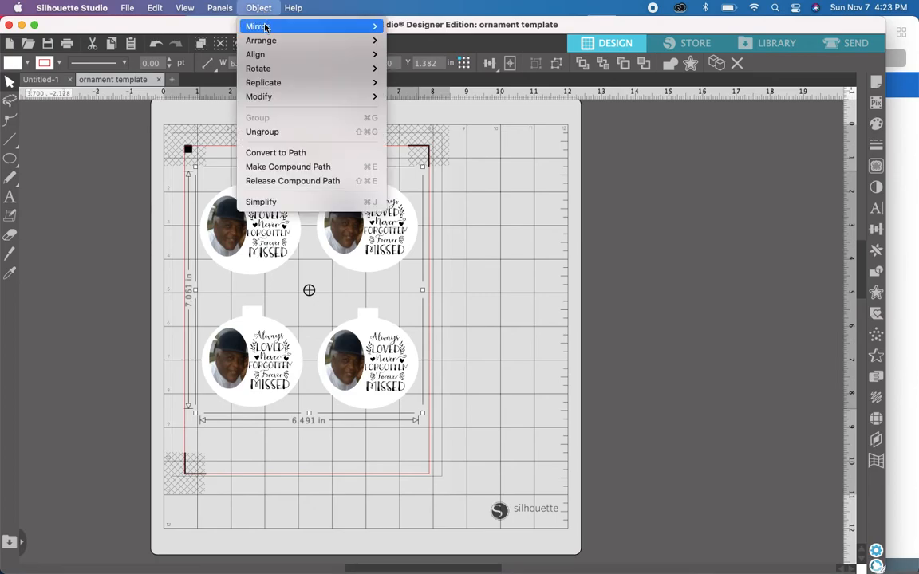
pyautogui.moveTo(266, 28)
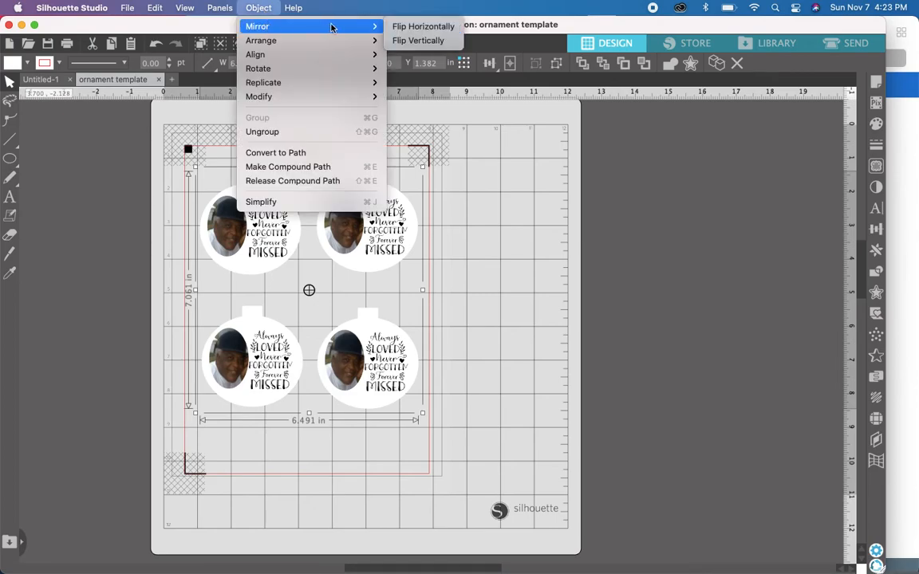
pyautogui.click(434, 28)
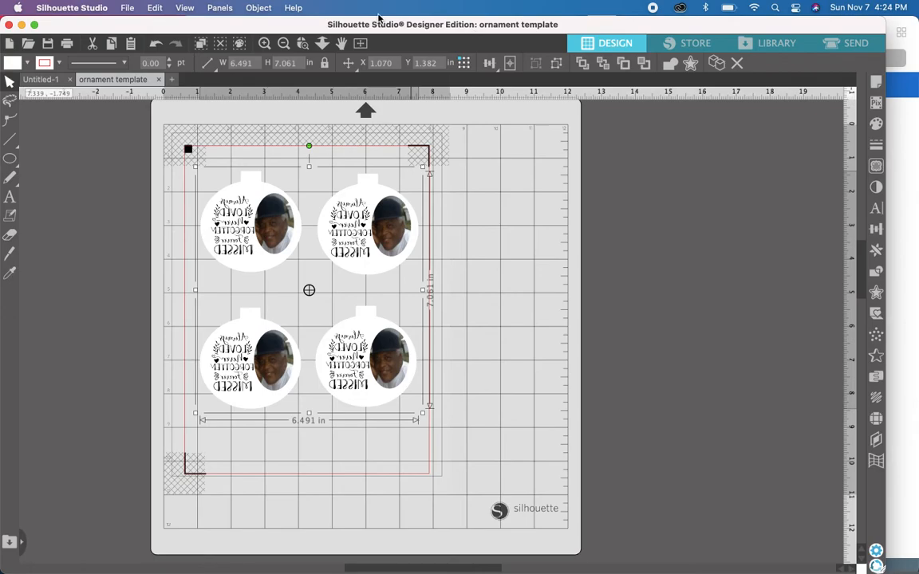
# Open the print preview and examine the whole page, including the mirrored designs and the registration marks.
pyautogui.click(127, 8)
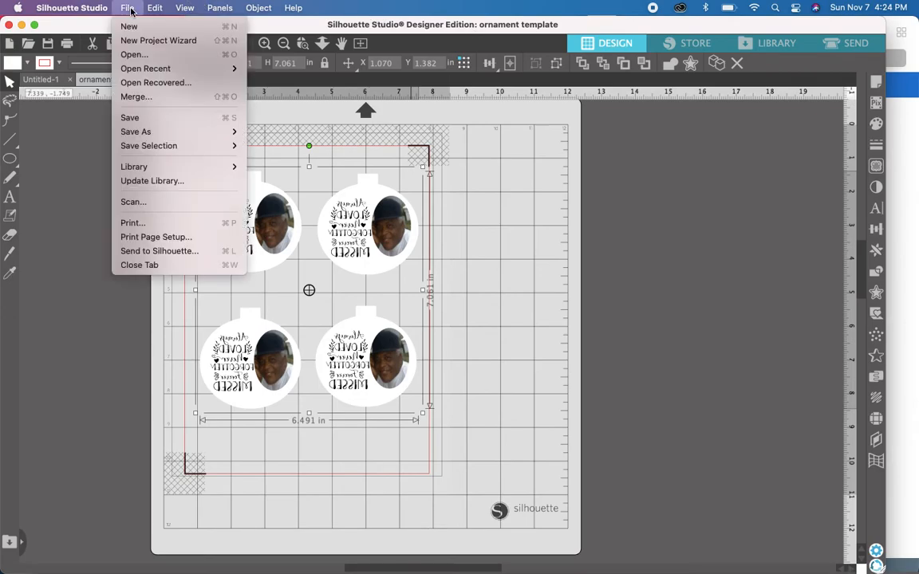
pyautogui.click(124, 227)
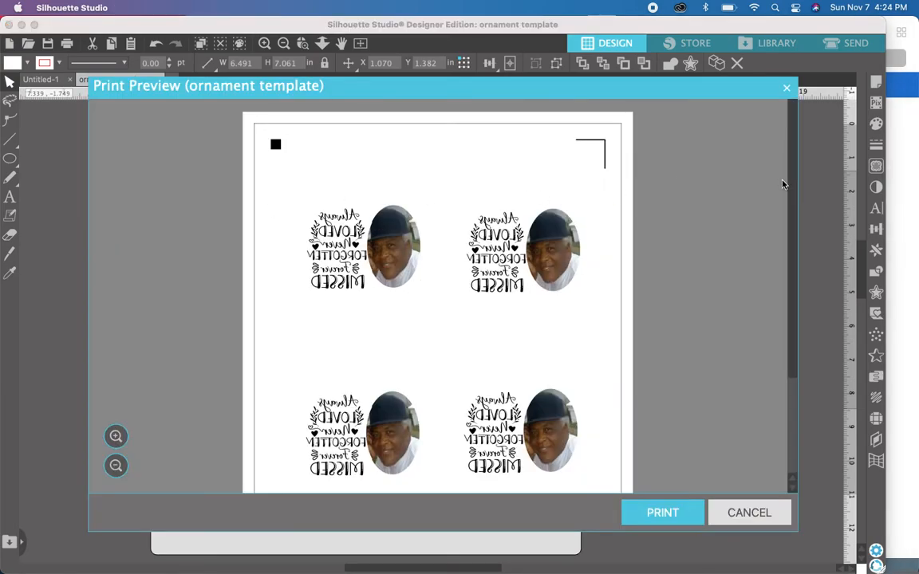
pyautogui.moveTo(794, 178); pyautogui.dragTo(795, 277)
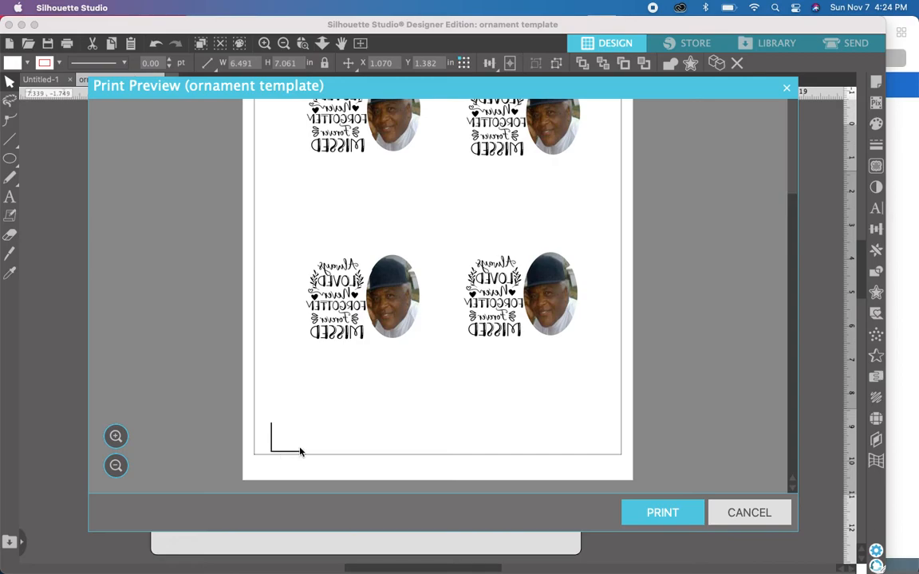
pyautogui.moveTo(794, 276); pyautogui.dragTo(795, 217)
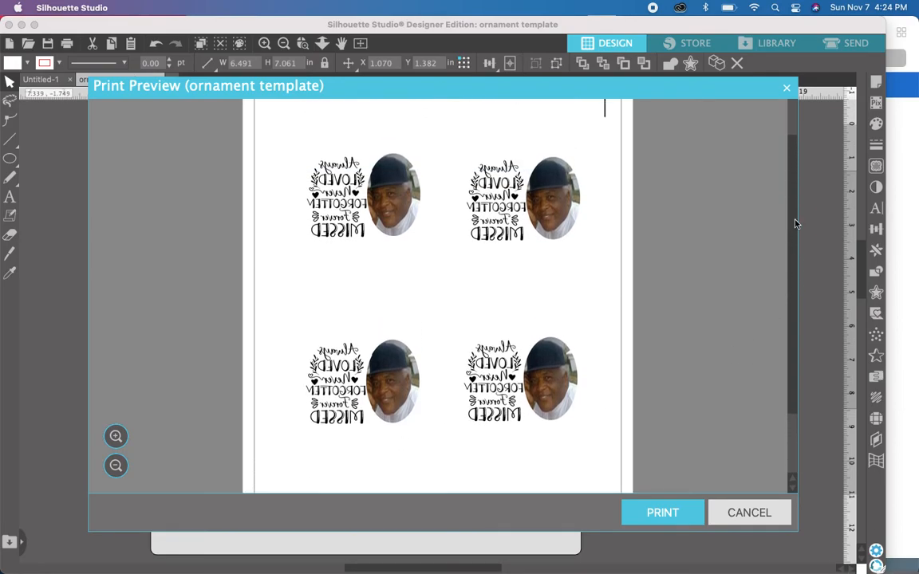
pyautogui.scroll(3, 715, 196)
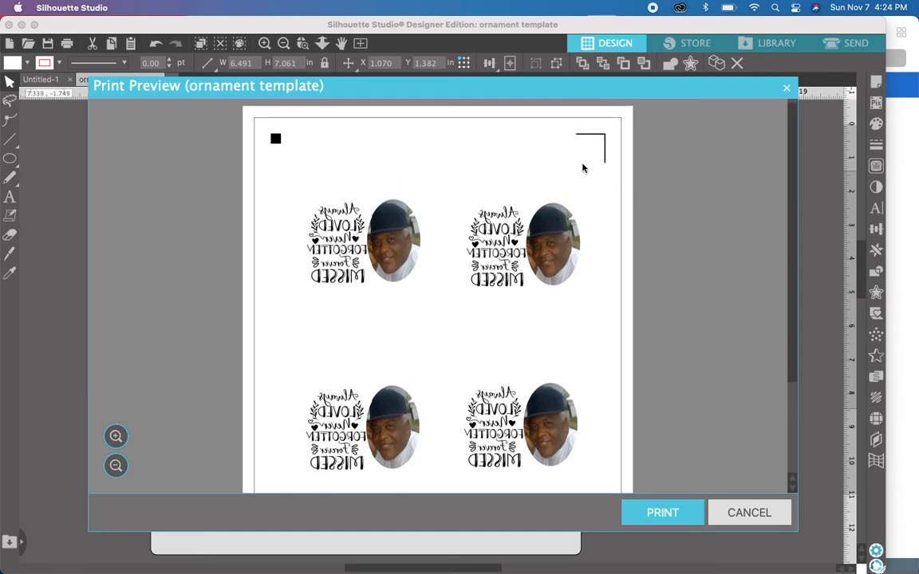
pyautogui.moveTo(794, 189); pyautogui.dragTo(794, 298)
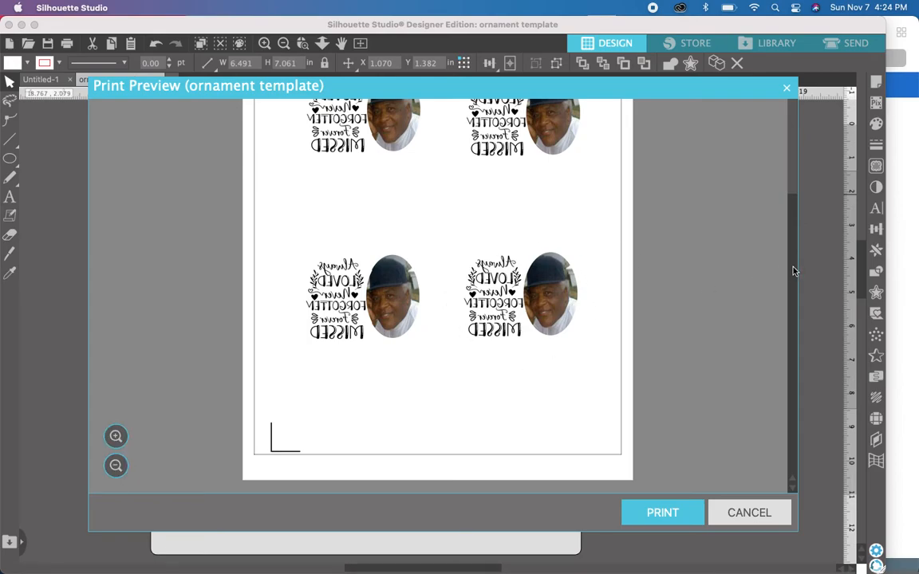
pyautogui.moveTo(792, 271); pyautogui.dragTo(795, 159)
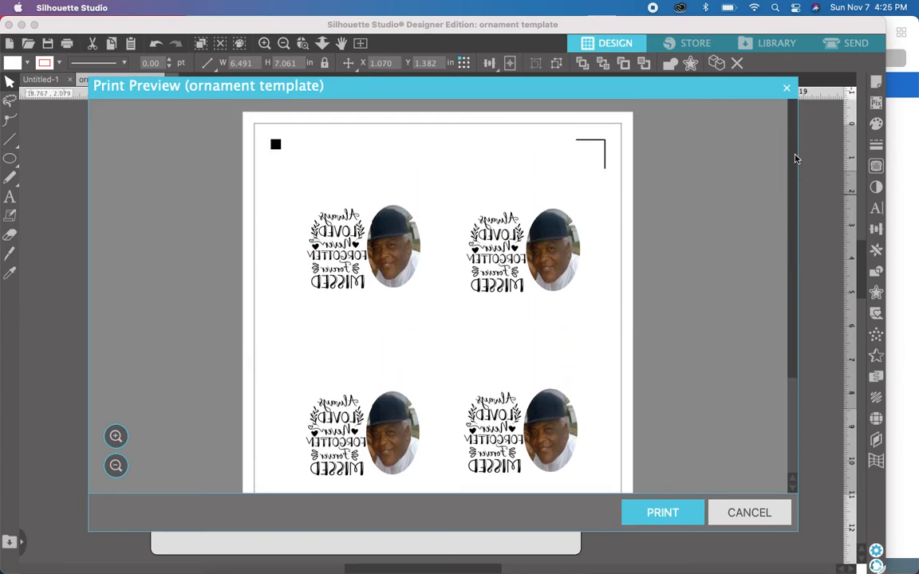
# Try setting the print quality to Best for the HP DeskJet 2600 series, and cancel the print and its preview.
pyautogui.click(661, 514)
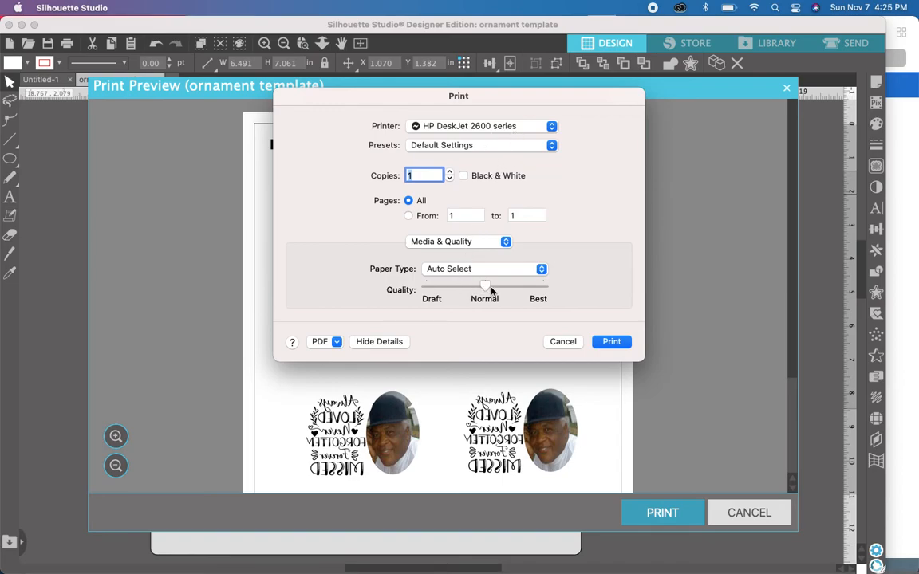
pyautogui.click(546, 292)
pyautogui.click(563, 342)
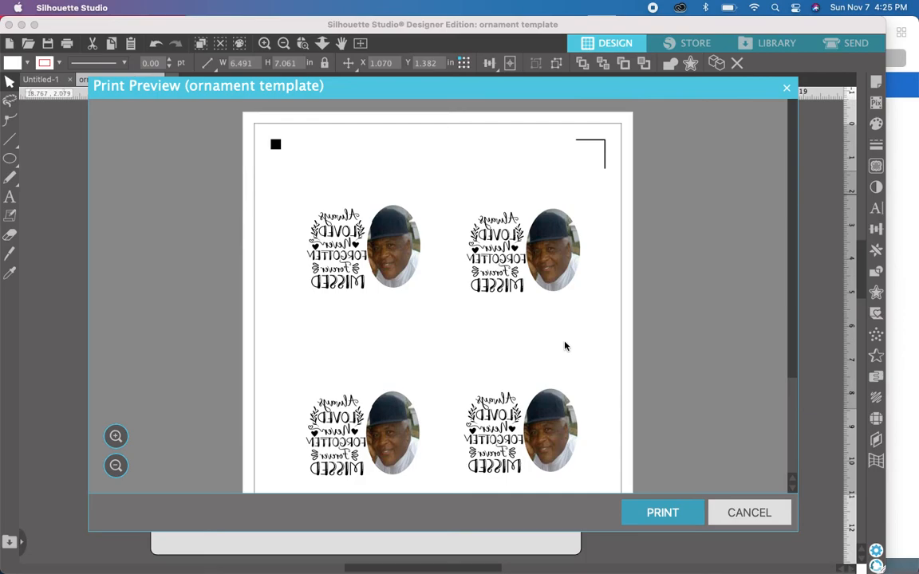
pyautogui.click(750, 513)
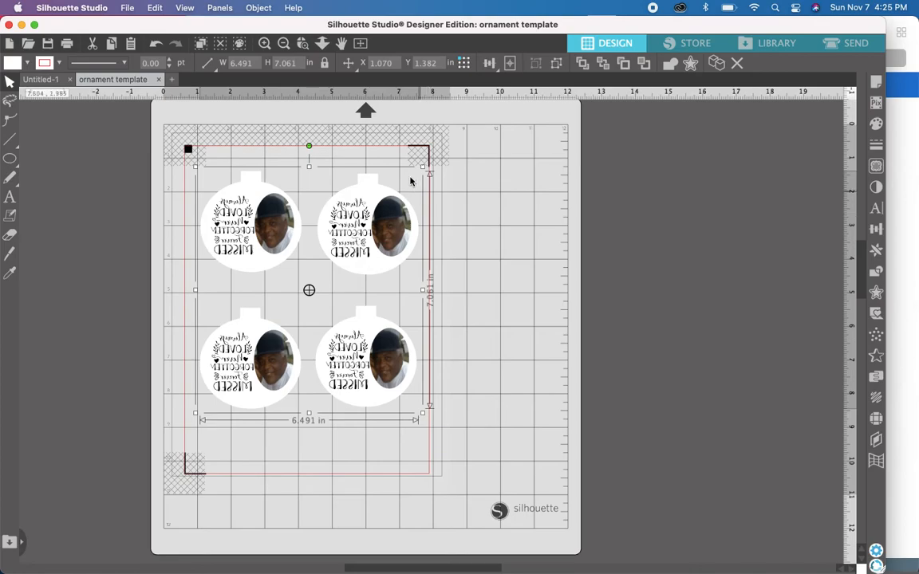
# Set Carriage 1 to Cut Edge with Image Transfer Paper as the material for sending, and return to the design workspace.
pyautogui.click(837, 47)
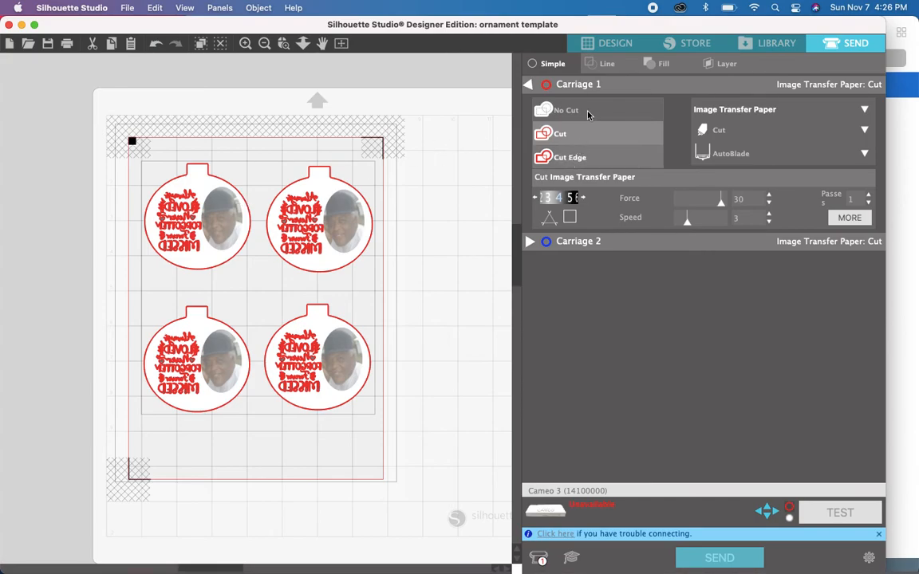
pyautogui.click(568, 158)
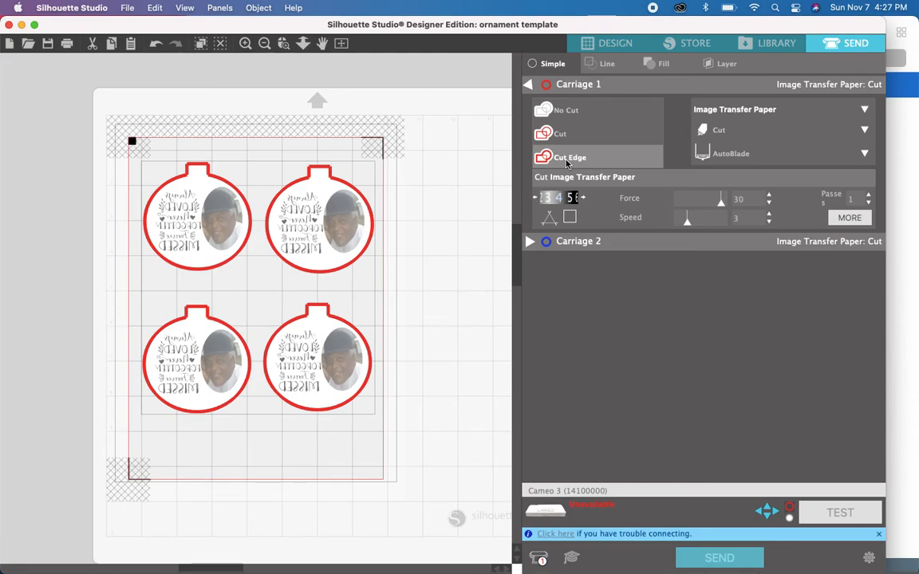
pyautogui.click(864, 114)
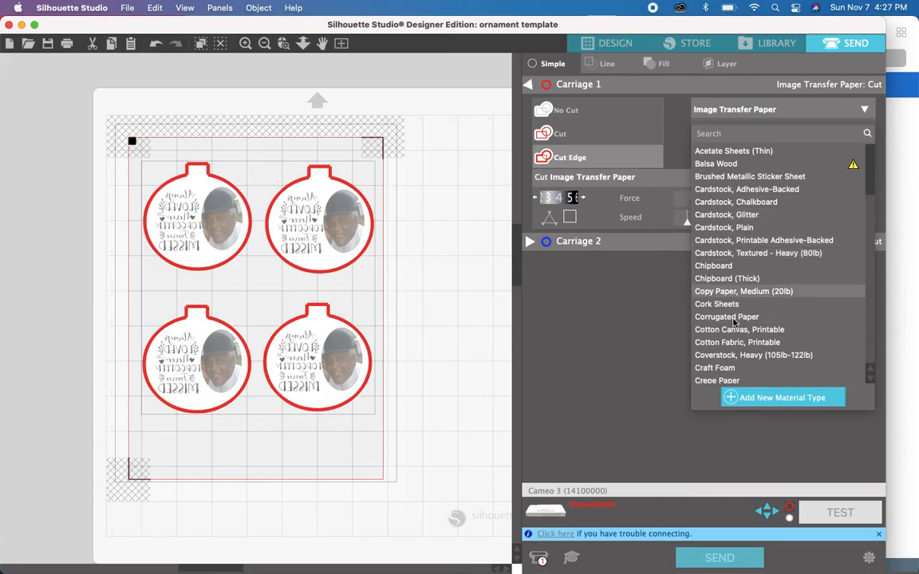
pyautogui.scroll(-5, 873, 289)
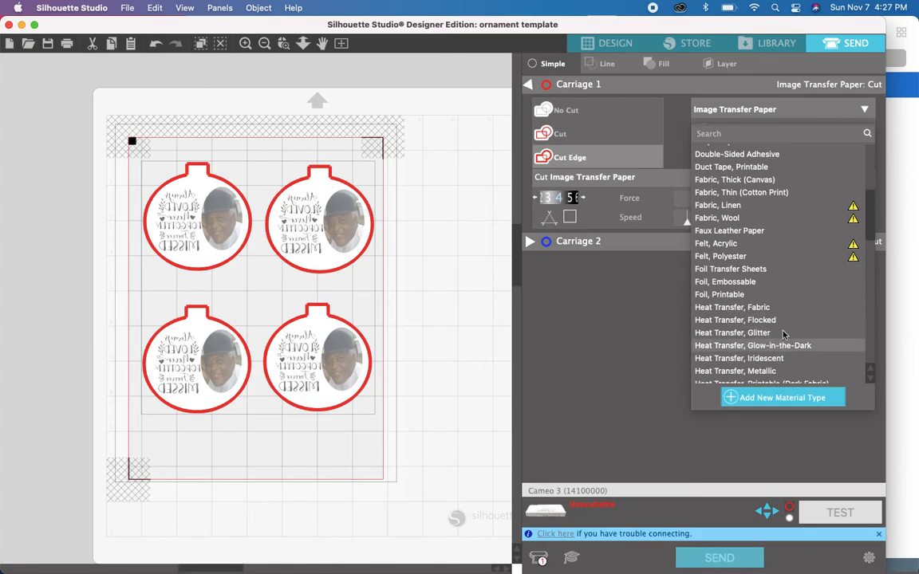
pyautogui.moveTo(864, 252)
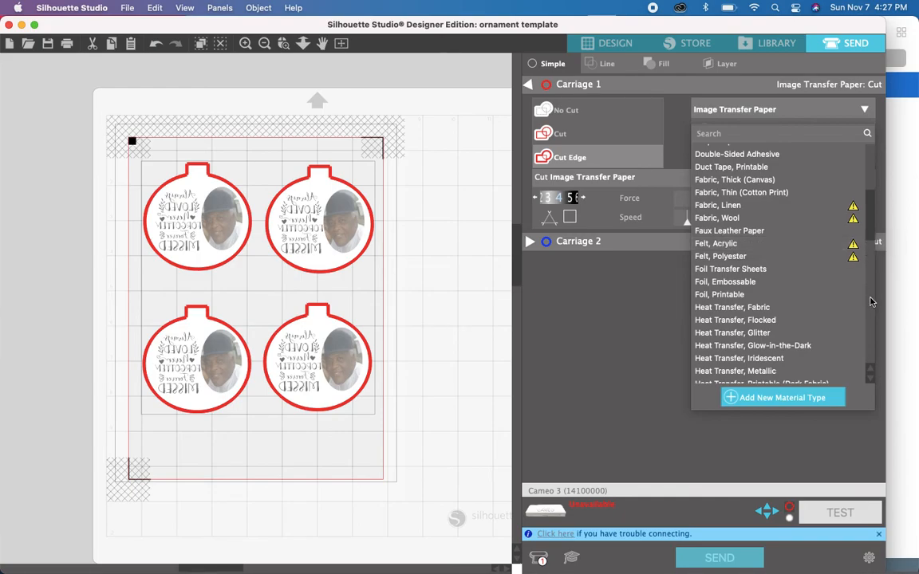
pyautogui.scroll(-5, 872, 301)
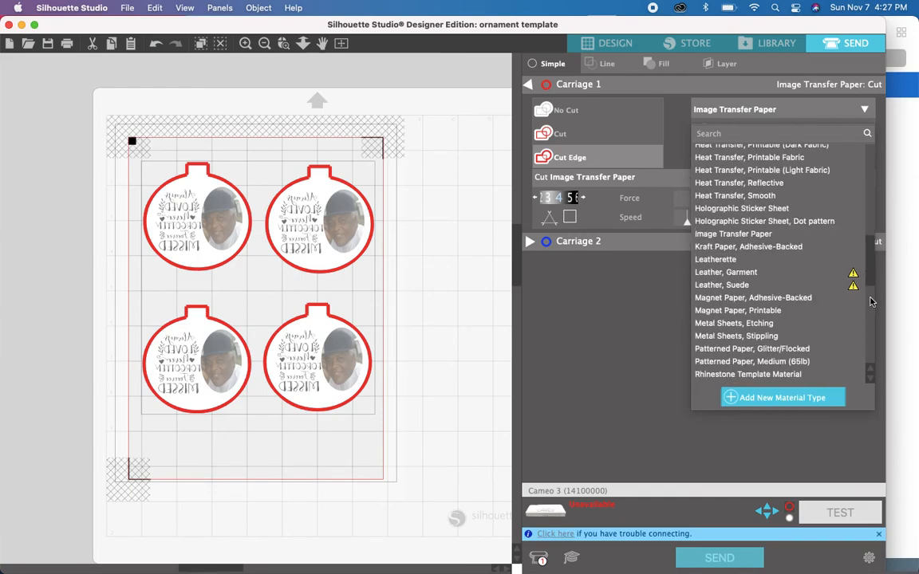
pyautogui.click(751, 234)
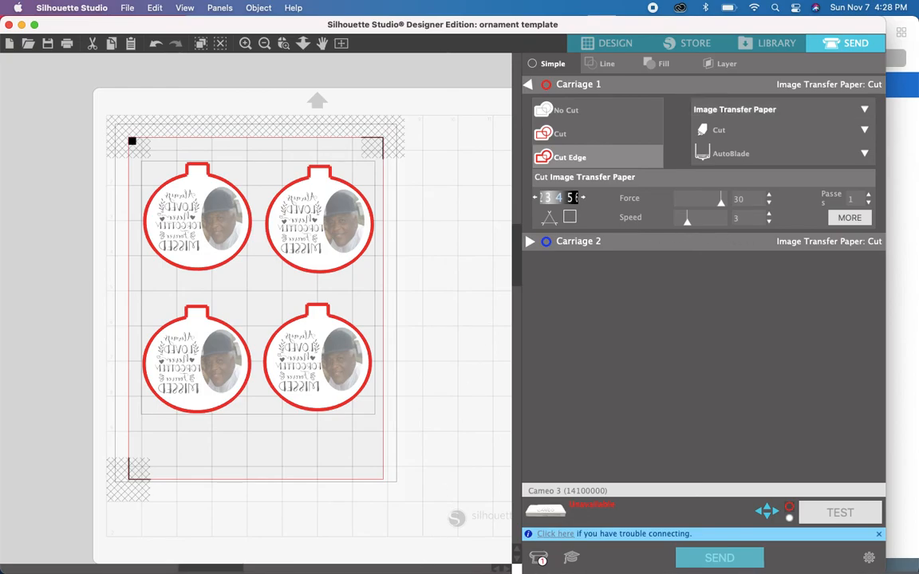
pyautogui.moveTo(478, 572)
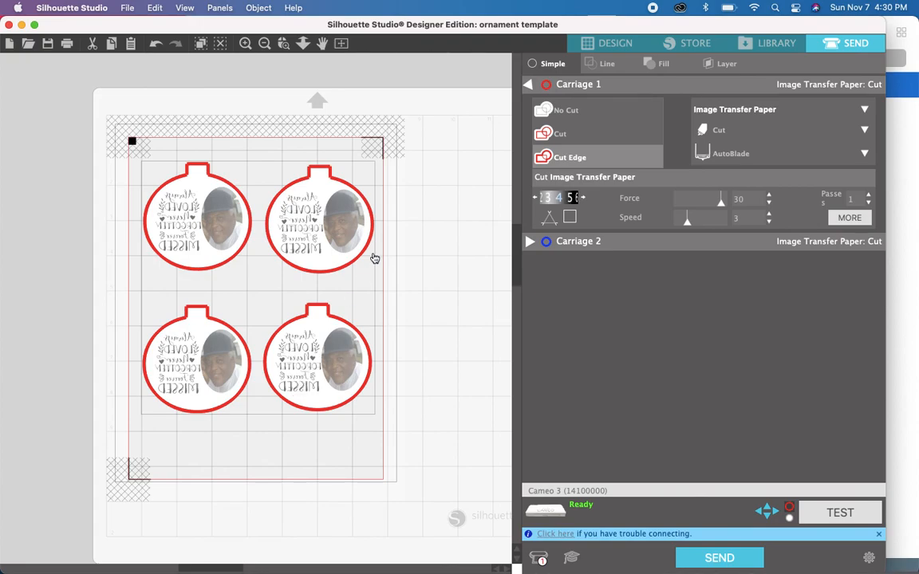
pyautogui.click(627, 43)
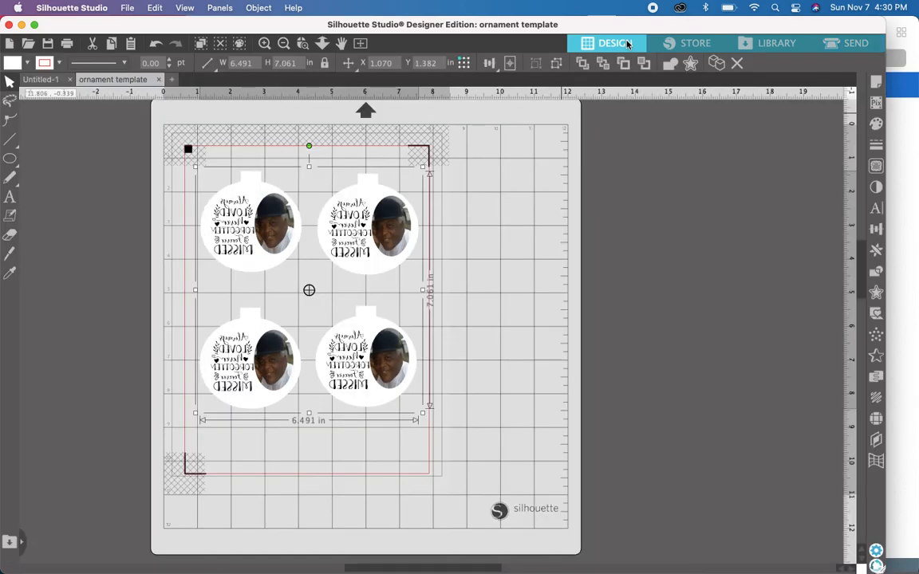